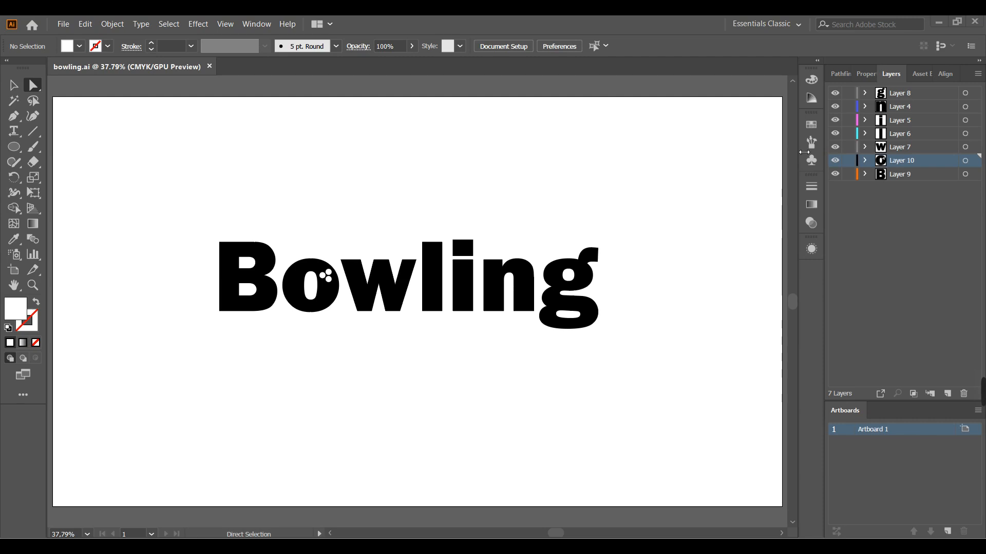
Step: Check which layer holds the letter B by selecting it and toggling the visibility of Layer 9 off and on
left_click(232, 303)
left_click(238, 133)
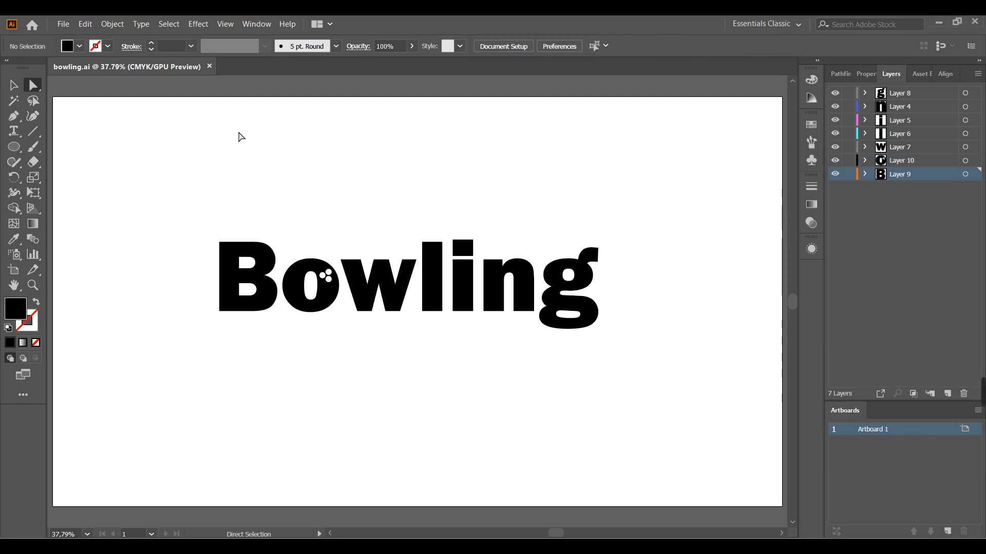
left_click(836, 176)
left_click(836, 177)
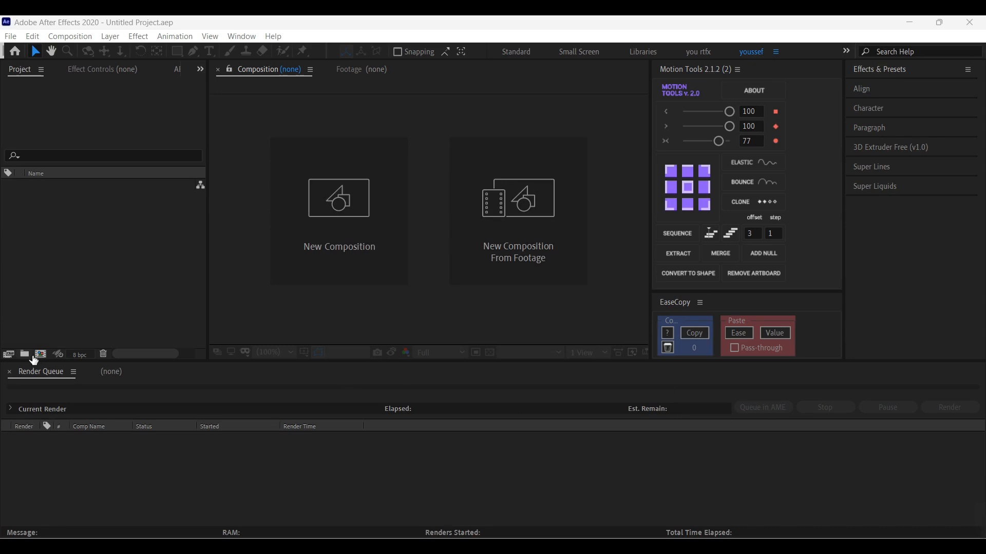
Step: Switch to After Effects and create a new composition 1920 px wide and 1080 px high
left_click(54, 356)
left_click(45, 353)
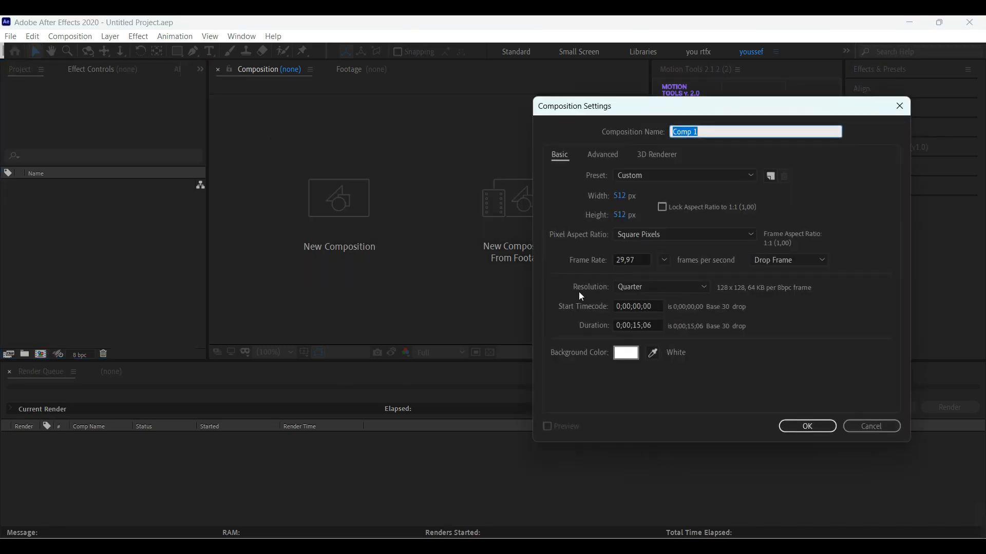
left_click(630, 201)
type("1920")
key("Tab")
type("1080")
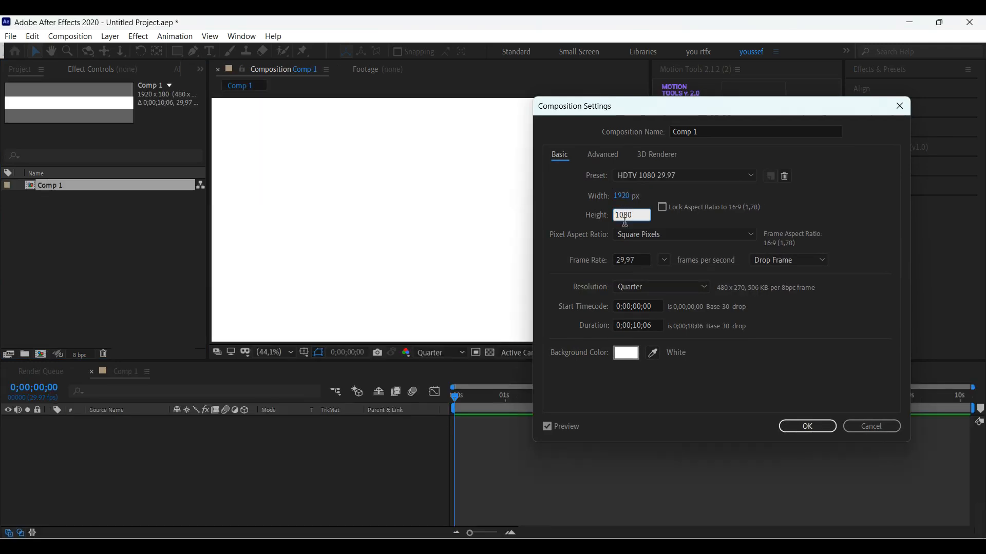
key("Return")
Step: Rename the new composition as "you ber"
right_click(71, 192)
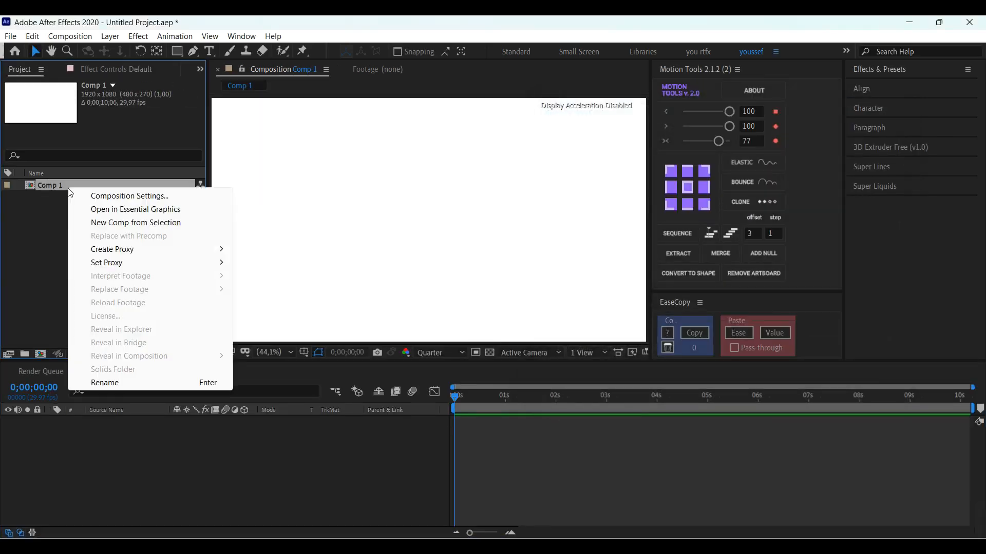
left_click(127, 390)
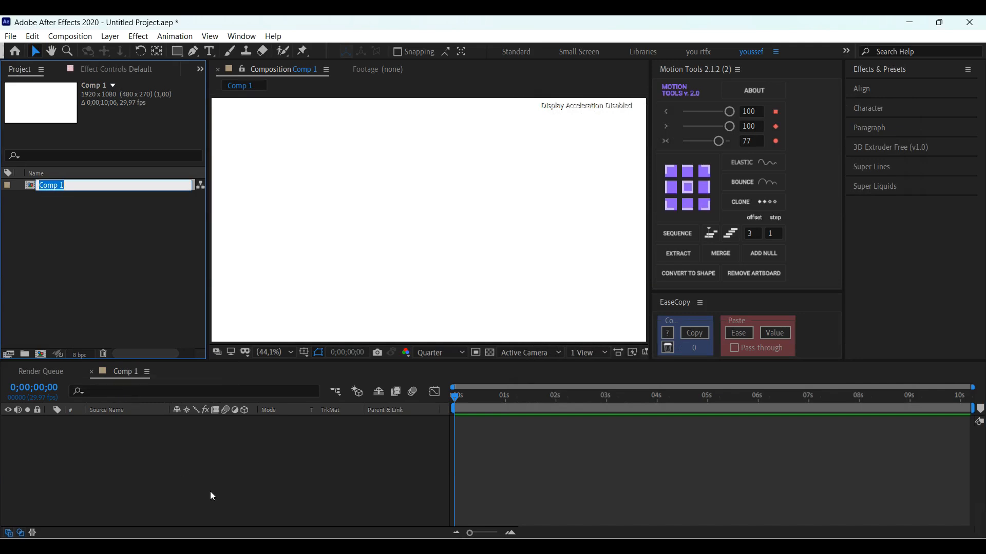
type("you ber")
key("Return")
Step: Create two project folders named "1 ai" and "2 com"
left_click(25, 355)
type("1")
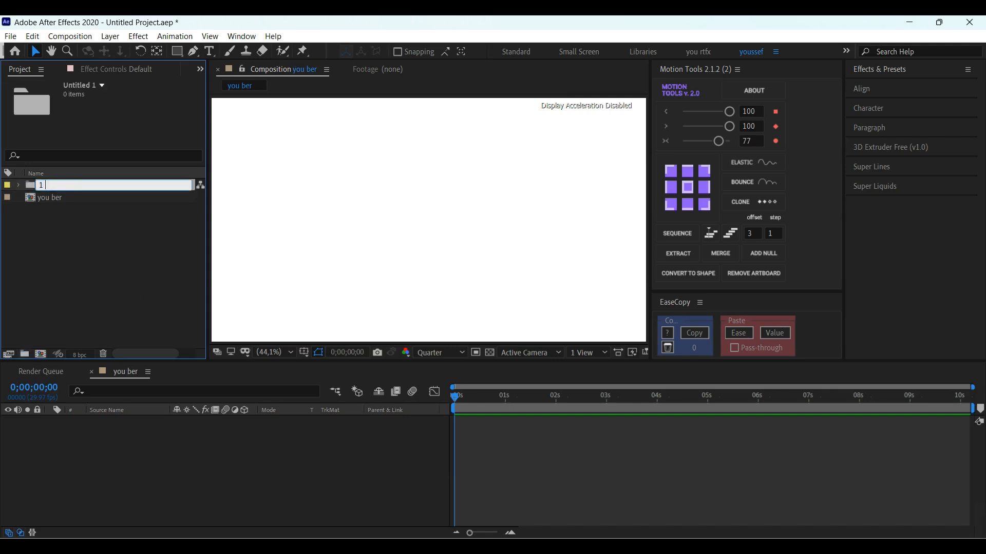
type(" ai")
key("Return")
key("ctrl+alt+shift+n")
type("2 com")
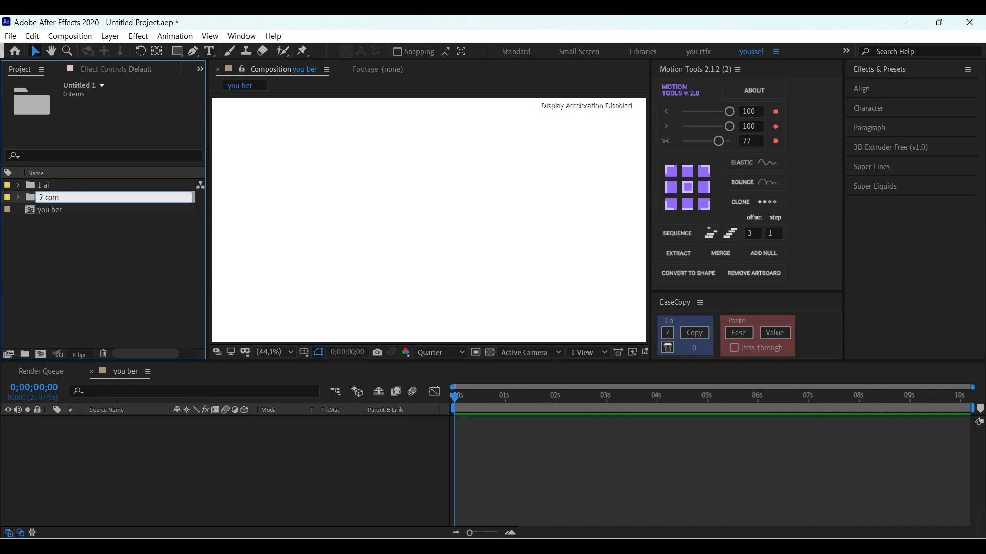
key("Return")
left_click(48, 314)
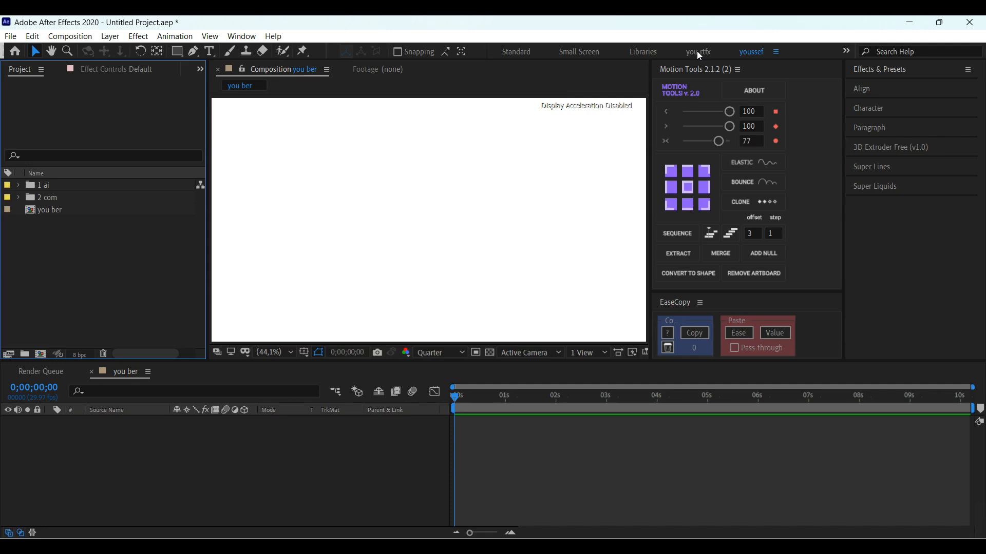
Step: Show the Title/Action Safe guides over the composition view
left_click(306, 351)
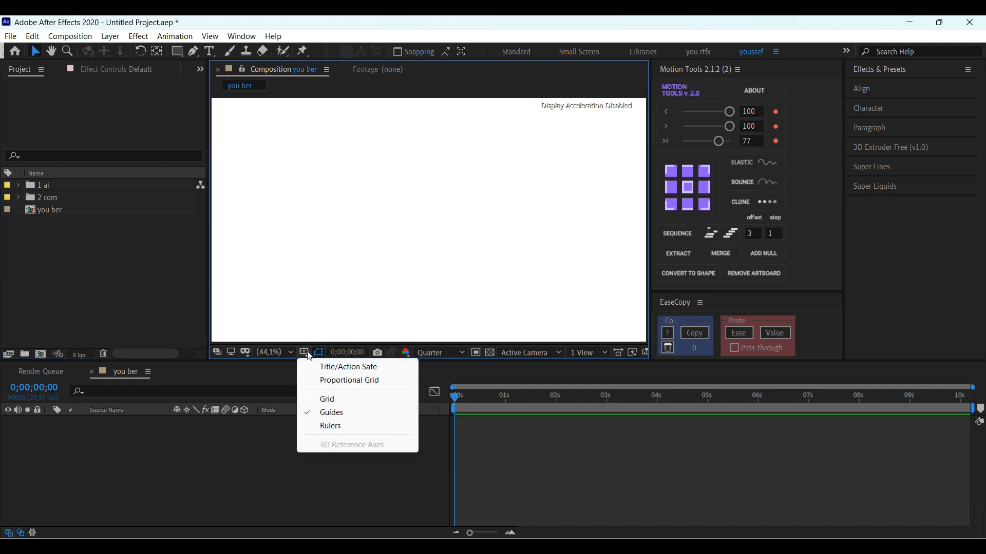
left_click(334, 368)
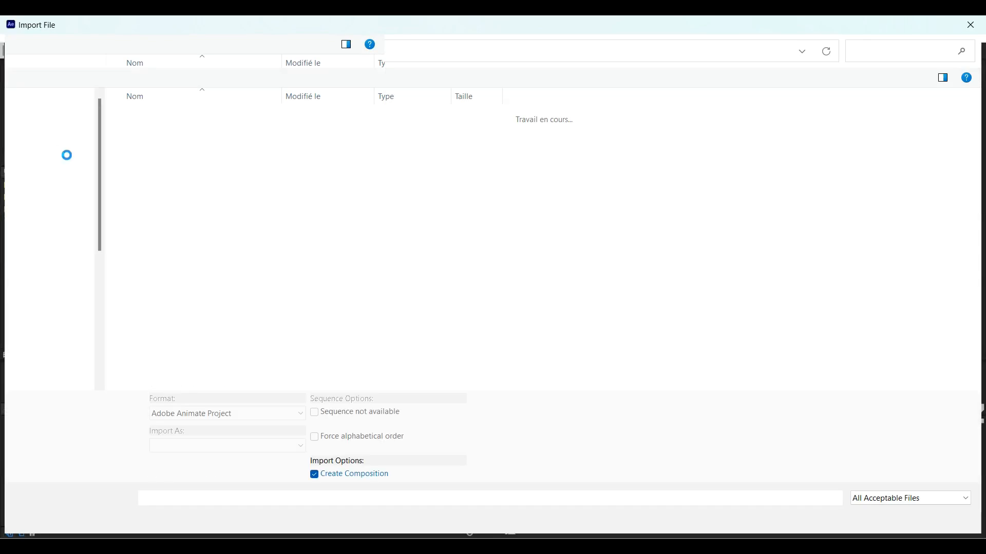
Step: Import the Illustrator file bowling from the Bureau folder as Composition - Retain Layer Sizes
left_click(59, 151)
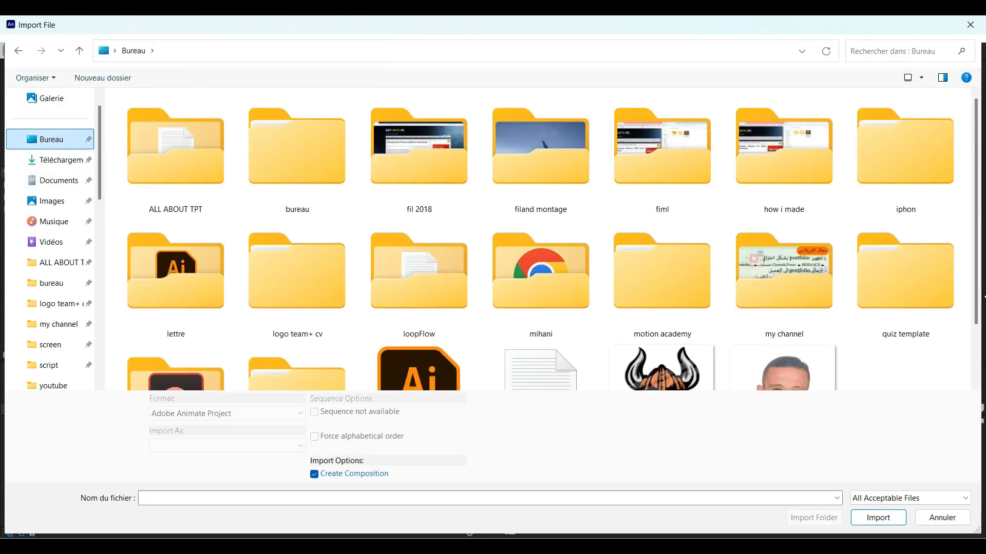
scroll(493, 328, "down", 2)
left_click(451, 331)
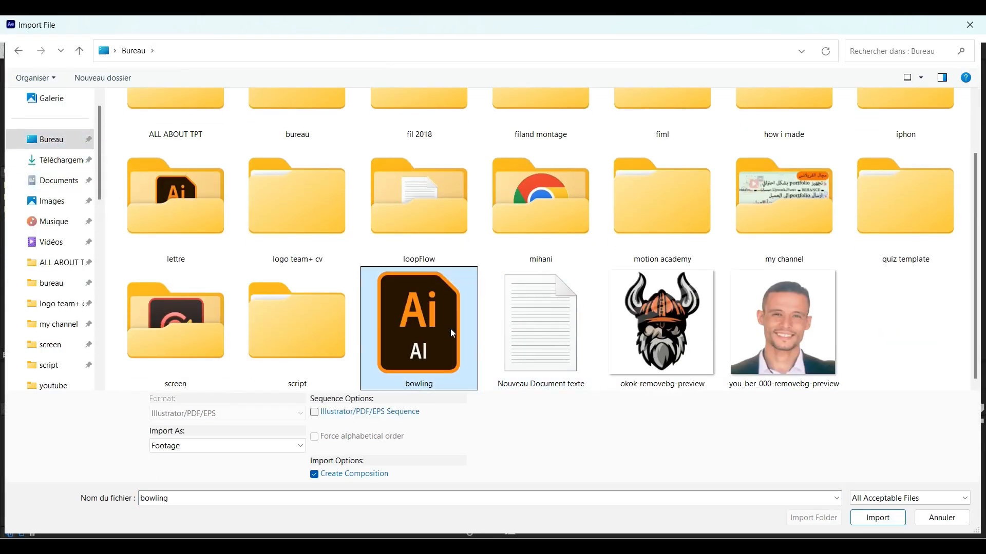
left_click(291, 446)
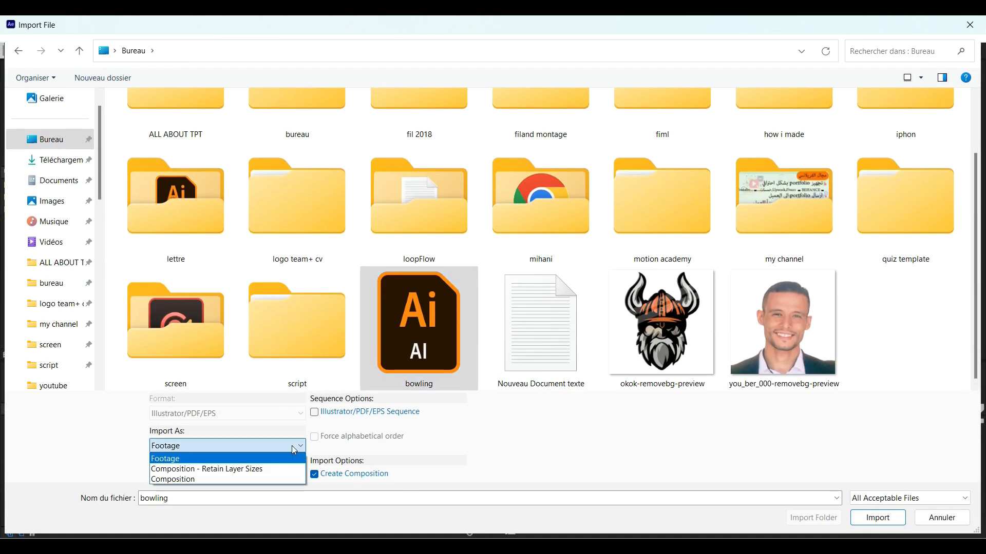
left_click(257, 475)
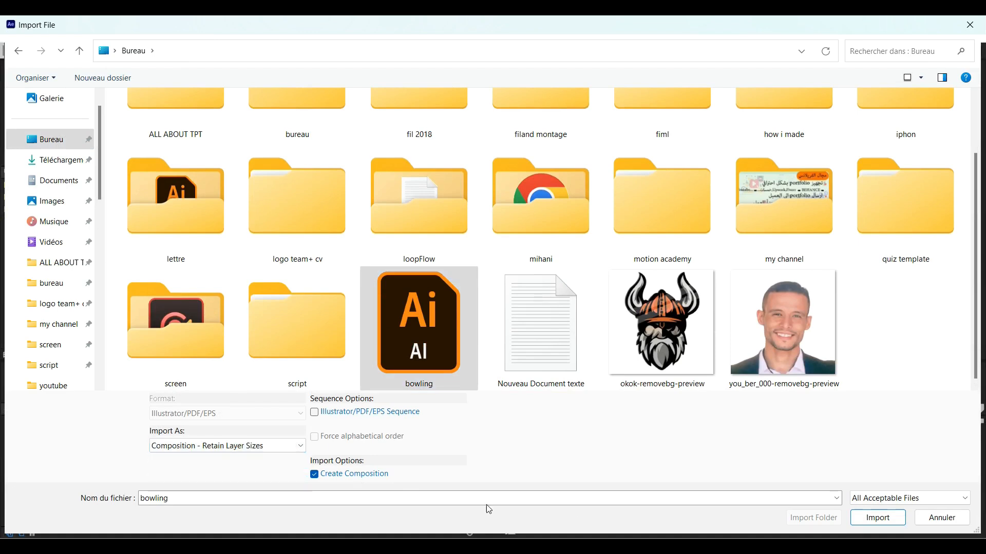
left_click(879, 519)
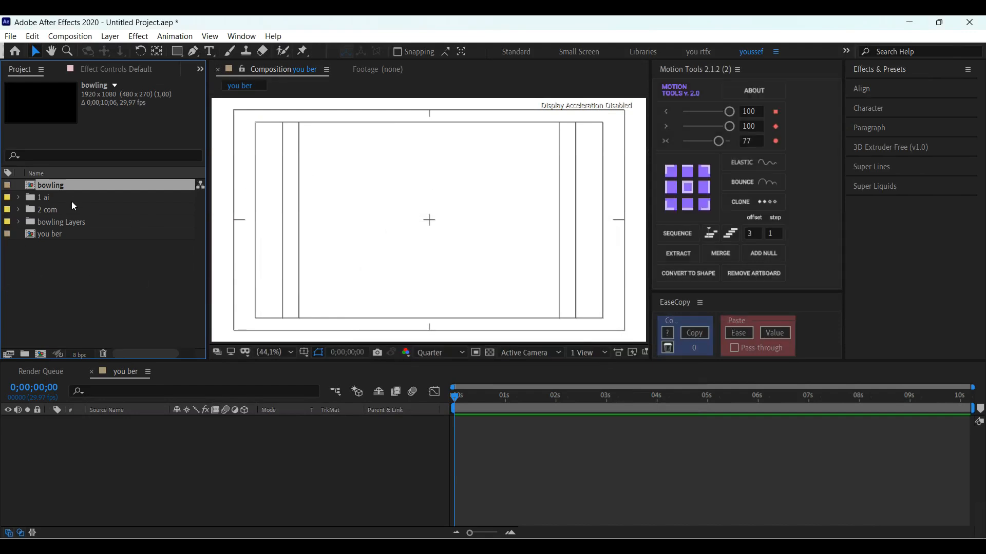
Step: Move the bowling composition into the "2 com" folder and the bowling Layers folder into "1 ai"
mouse_move(57, 185)
left_mouse_down()
mouse_move(67, 228)
mouse_move(57, 237)
mouse_move(50, 185)
left_mouse_up()
left_click(19, 207)
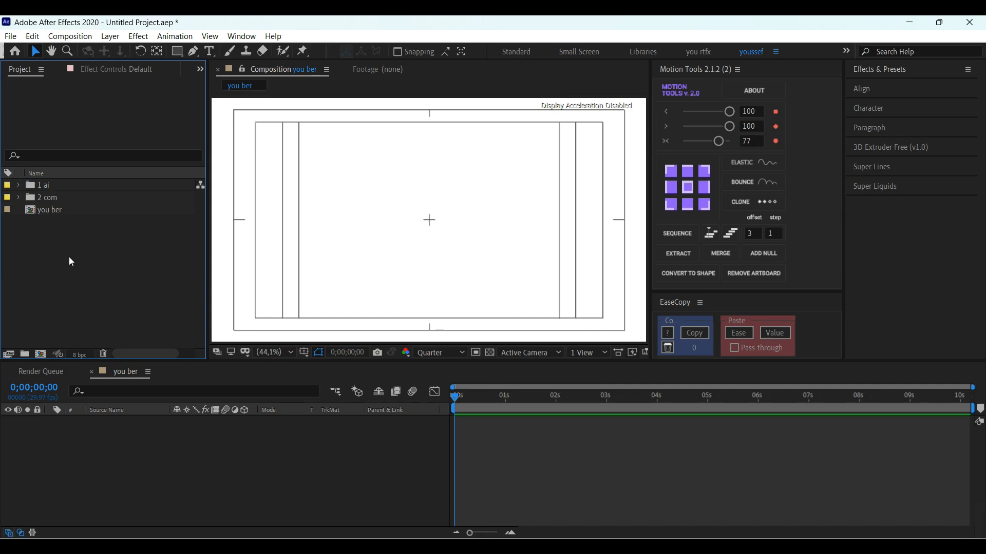
Step: Add the bowling composition to the "you ber" timeline and open it to show its layers
left_click(528, 452)
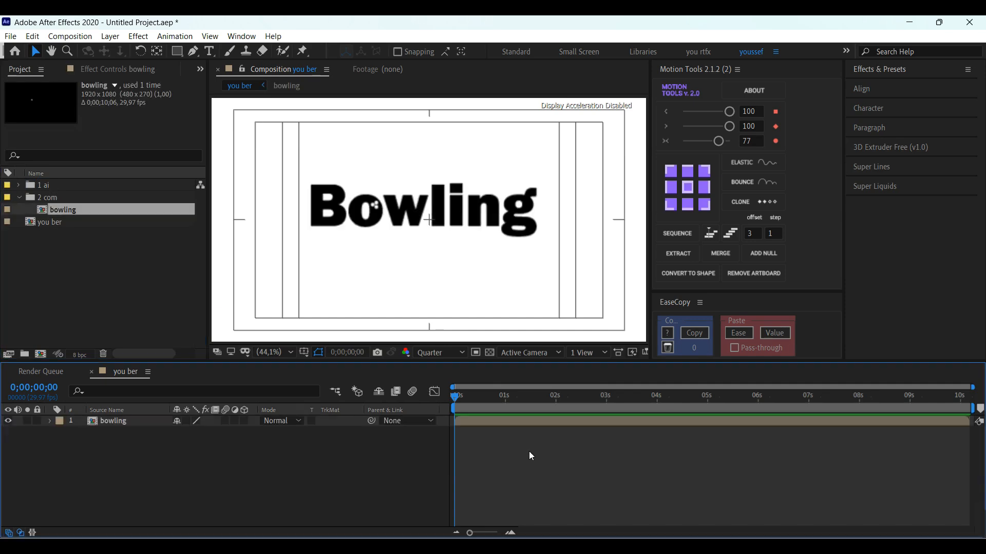
left_click(140, 417)
double_click(140, 420)
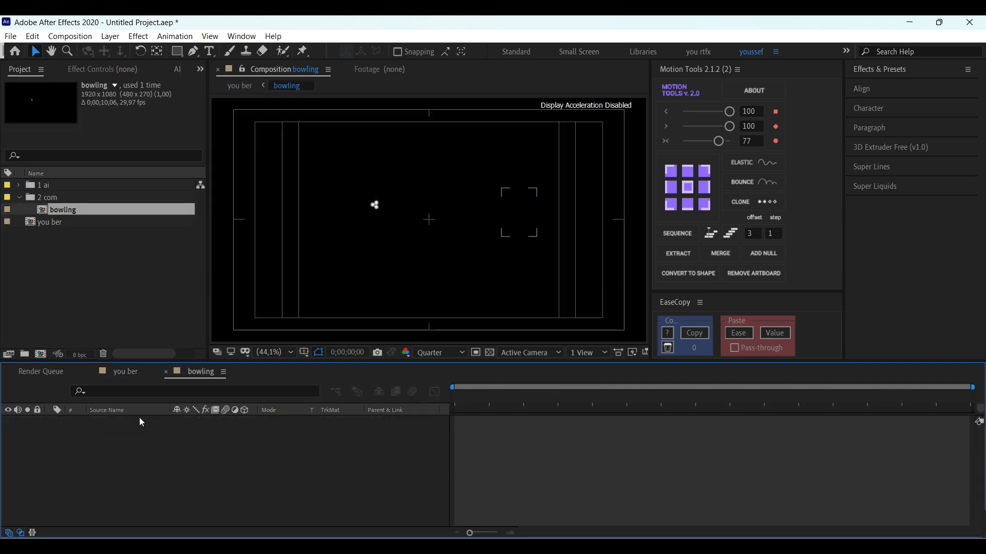
Step: Set the bowling composition's background color to white (FFFFFF)
left_click(69, 37)
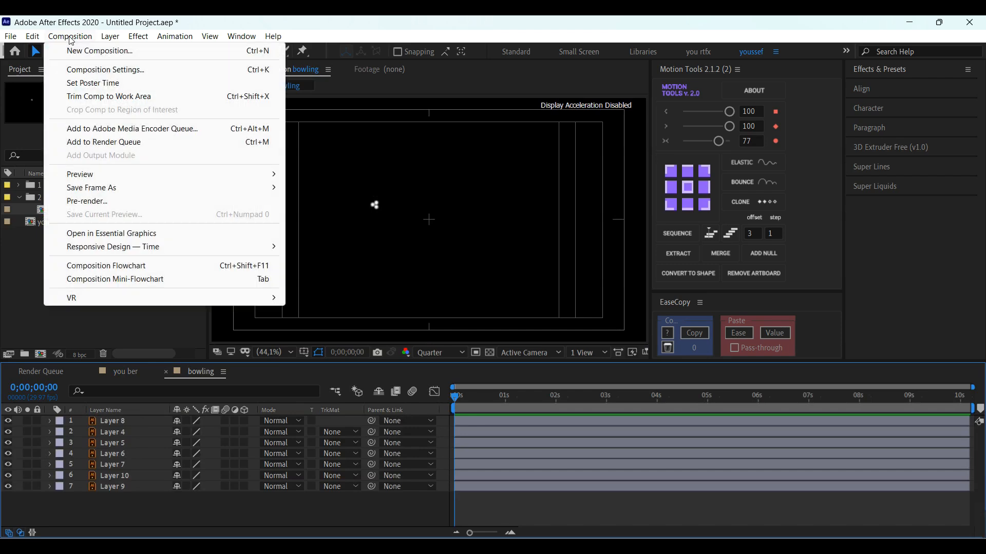
left_click(108, 71)
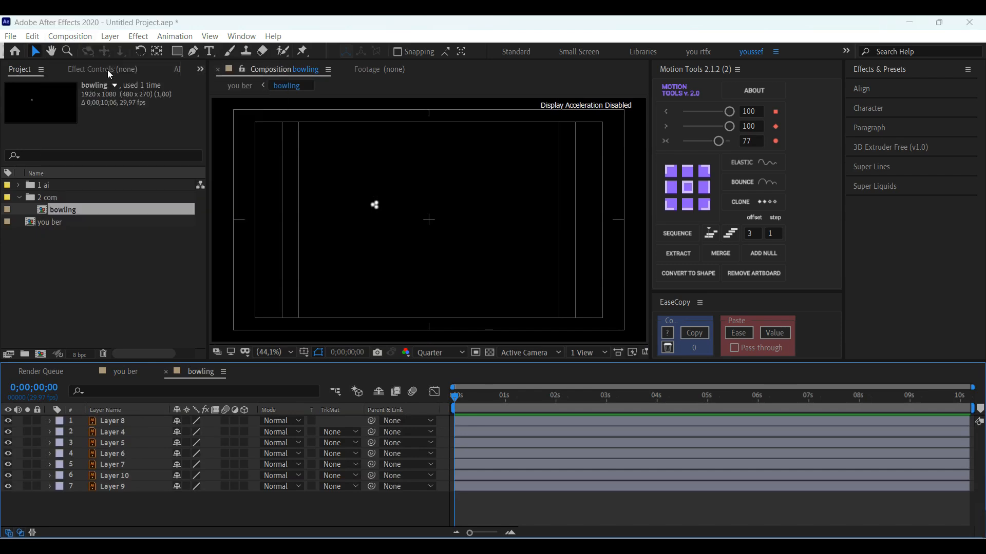
left_click(625, 353)
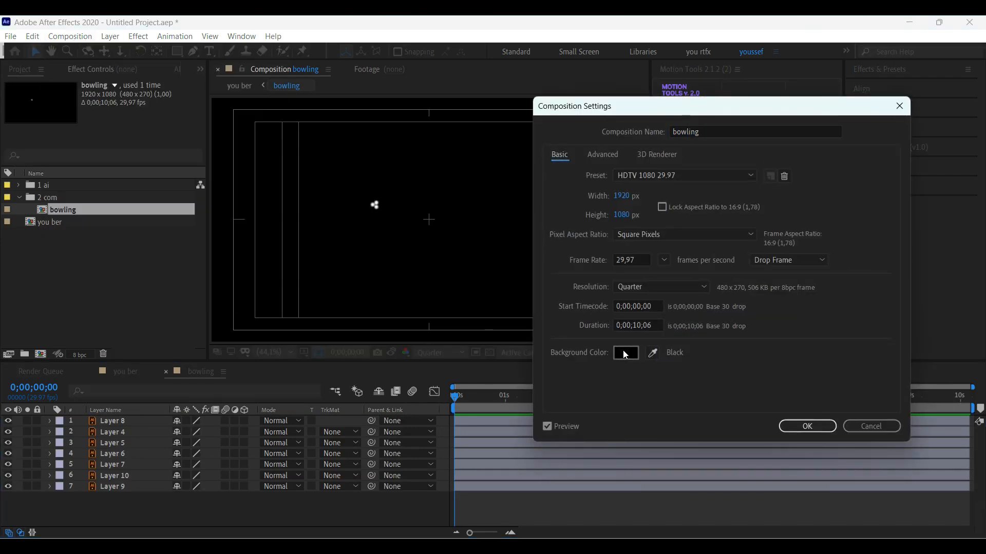
left_click(609, 234)
left_click_drag(609, 236, 598, 206)
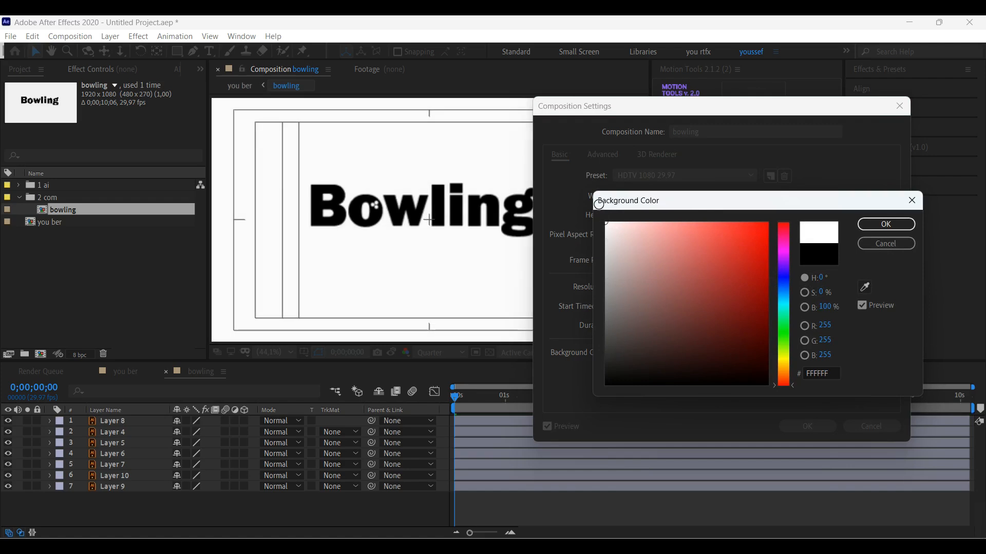
left_click(877, 226)
left_click(822, 425)
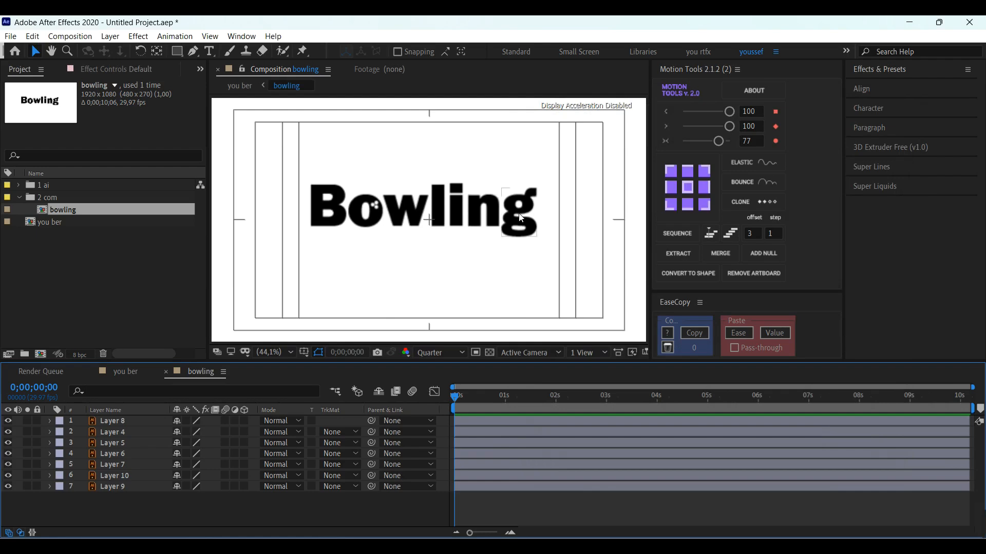
Step: Find the layer of the letter "o" (Layer 10) and set a Position keyframe for it at 0;00;01;16
left_click(129, 486)
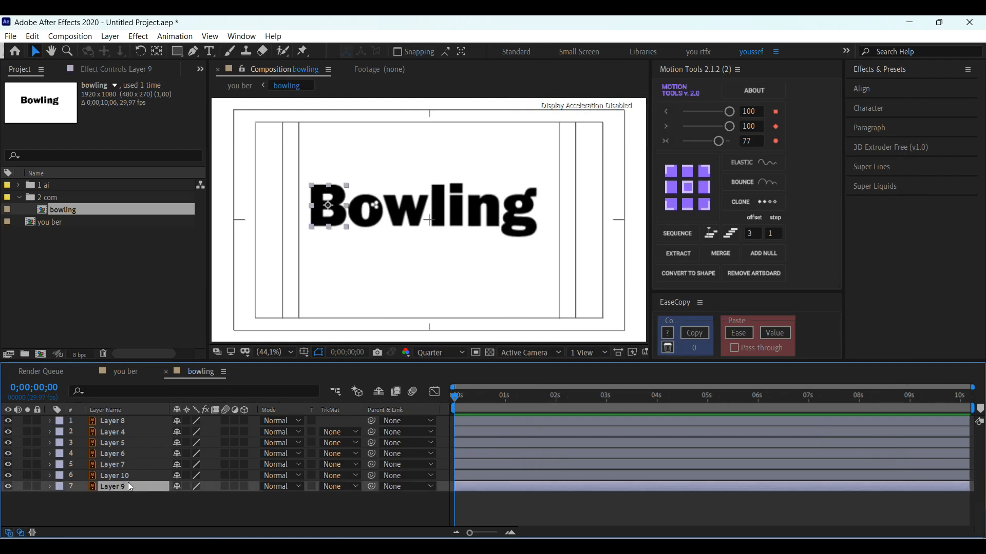
left_click(130, 472)
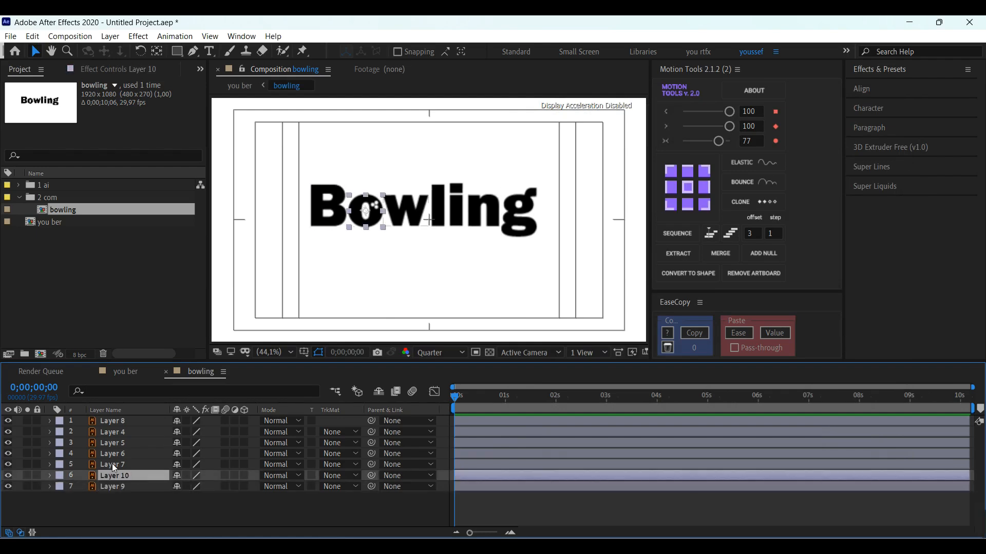
left_click(112, 464)
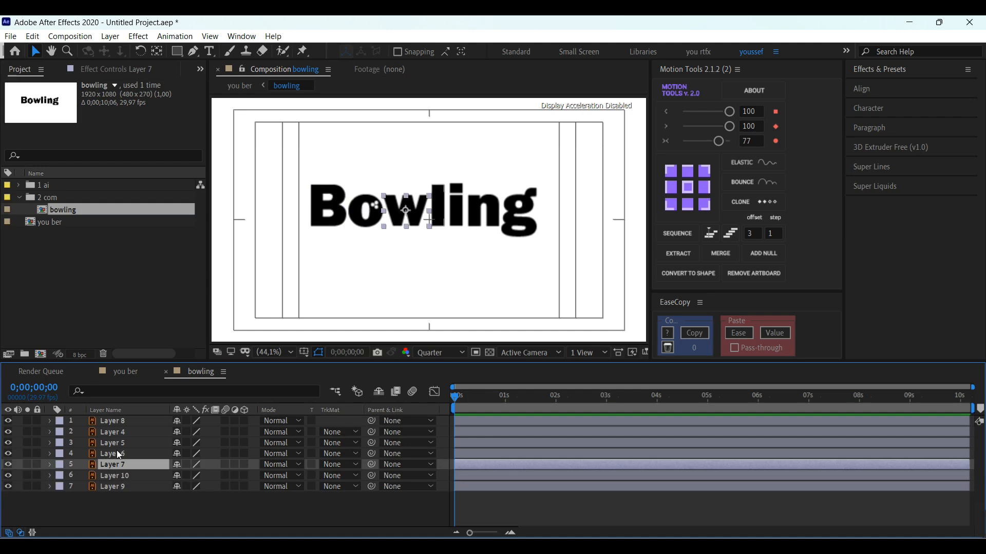
left_click(116, 452)
left_click(359, 215)
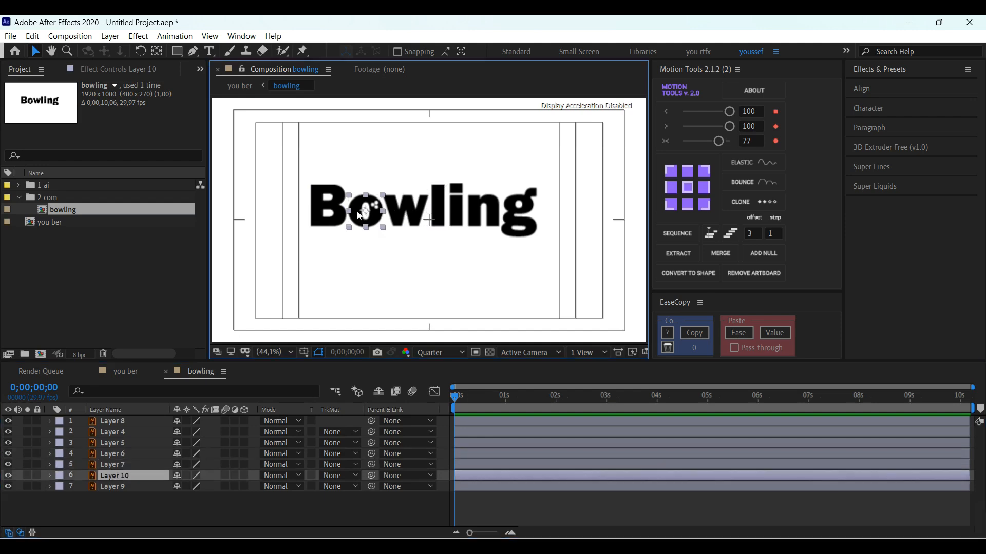
key("p")
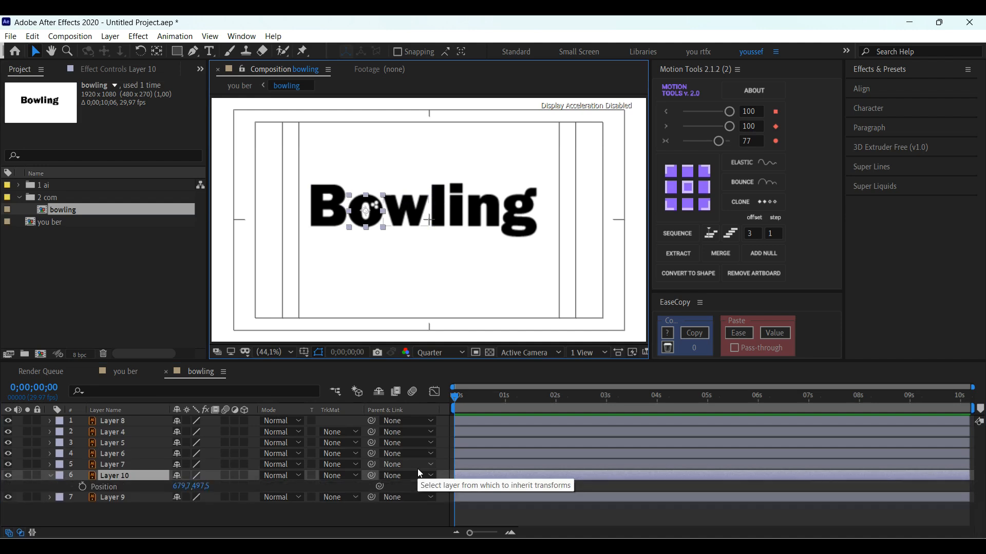
left_click_drag(480, 408, 532, 408)
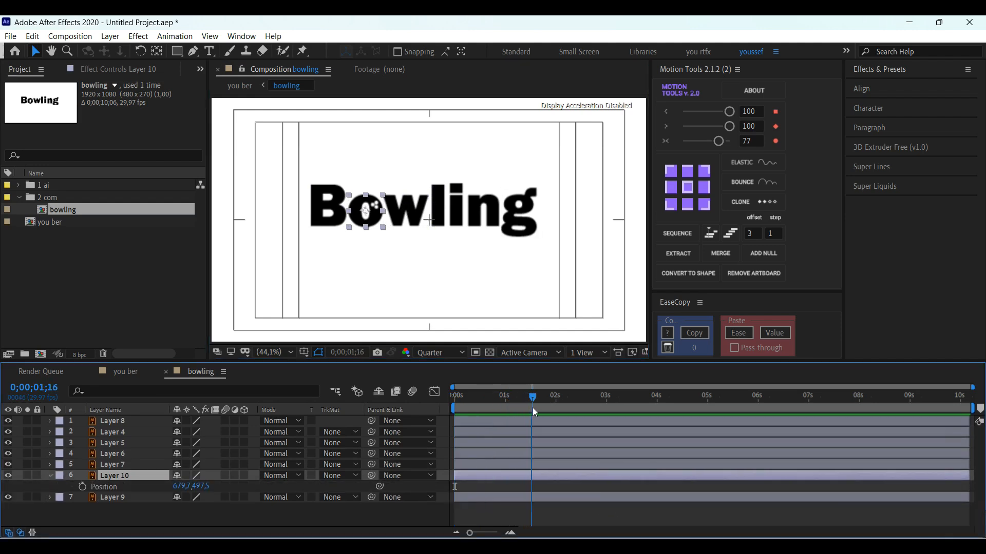
left_click(82, 486)
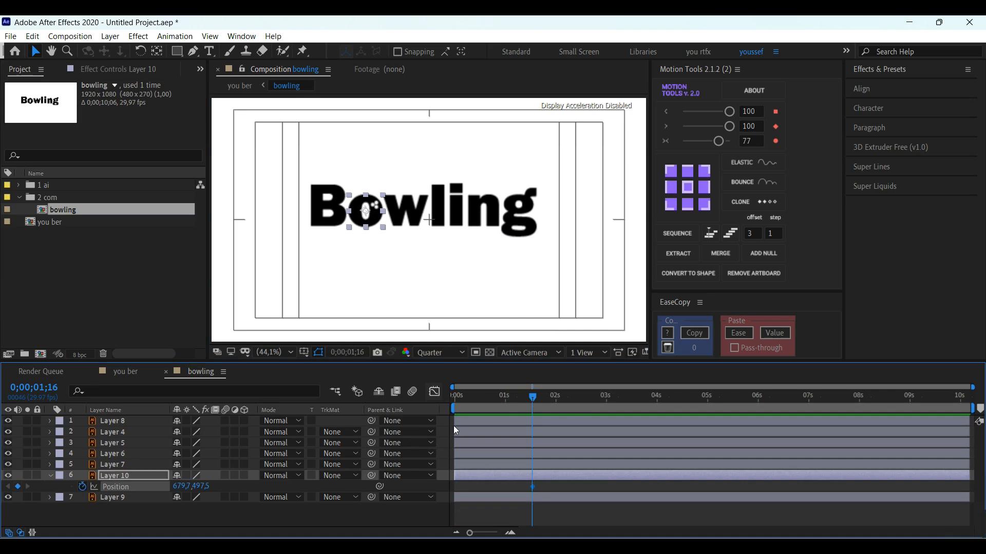
Step: At 0;00;00;00, move the letter "o" horizontally off the frame's right side to X about 2018.7, keeping Y at 497.5
left_click(476, 397)
left_click(453, 397)
left_click_drag(366, 210, 669, 224)
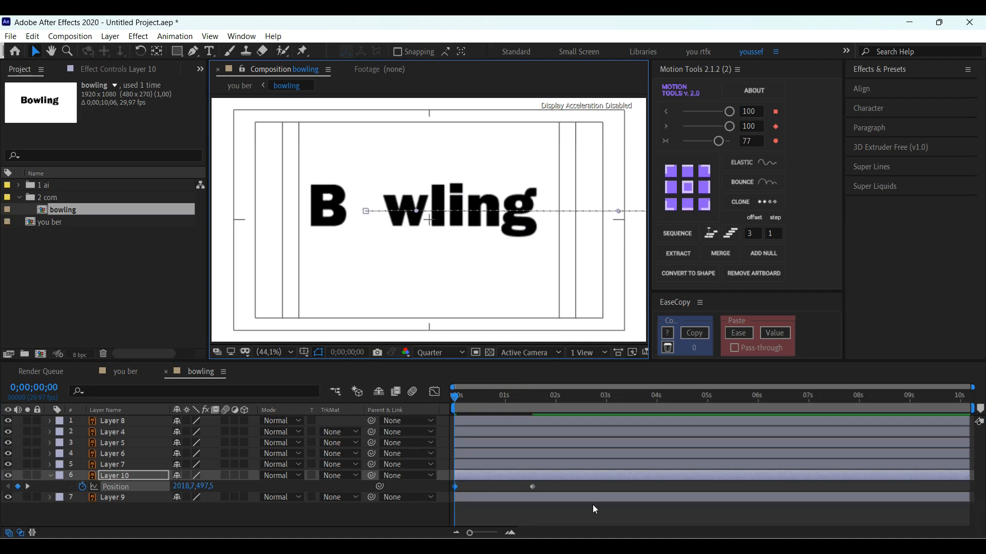
Step: Preview the letter "o" sliding in and move its second Position keyframe earlier, to just after 1 second
key("space")
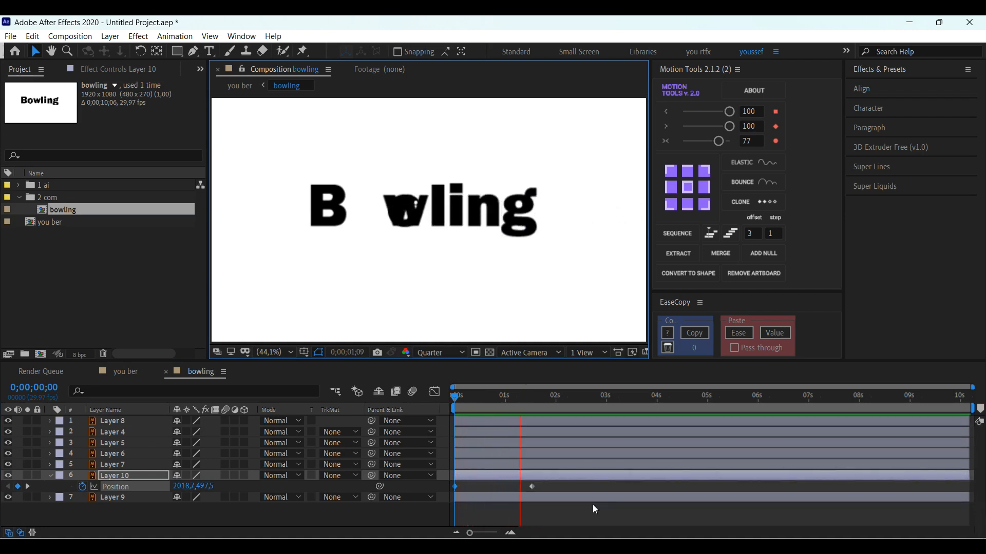
key("space")
key("space")
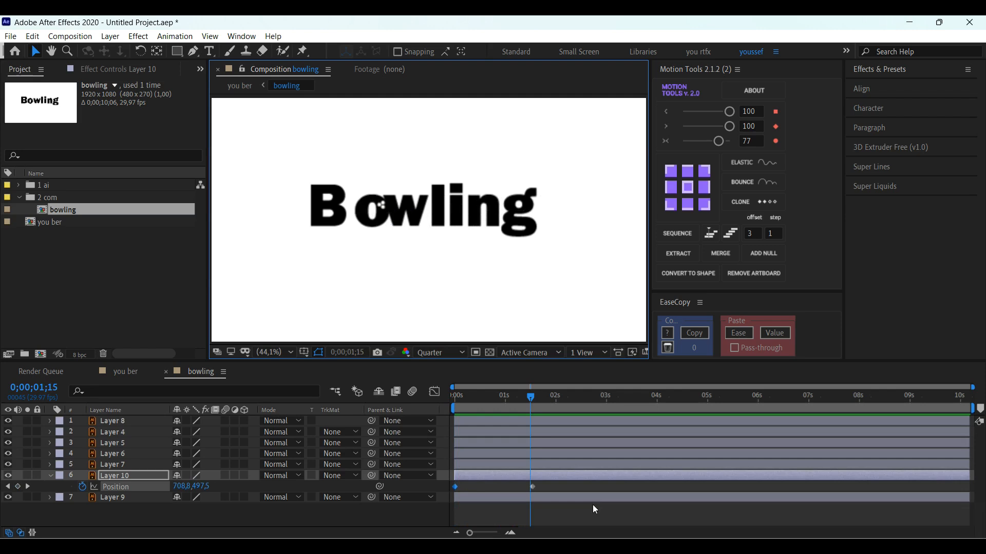
key("space")
left_click_drag(531, 486, 508, 486)
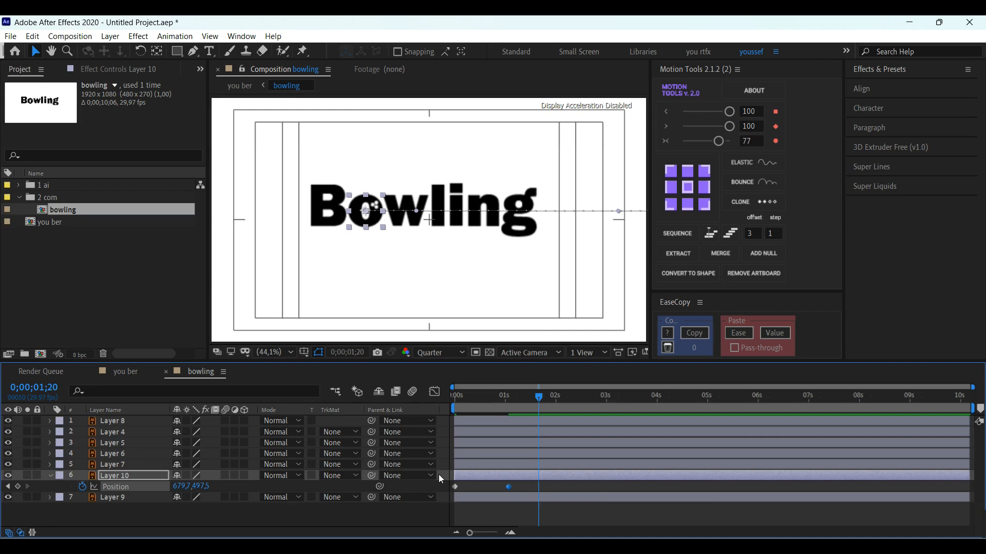
Step: Set a Rotation keyframe of 0° for the letter "o" (Layer 10) at its 0;00;01;02 Position keyframe
key("j")
key("j")
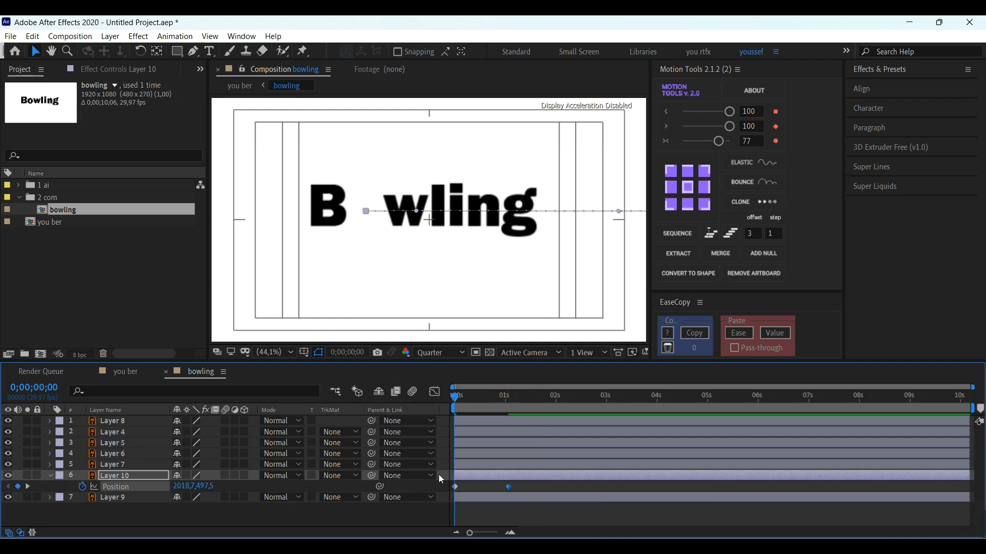
key("k")
key("shift+r")
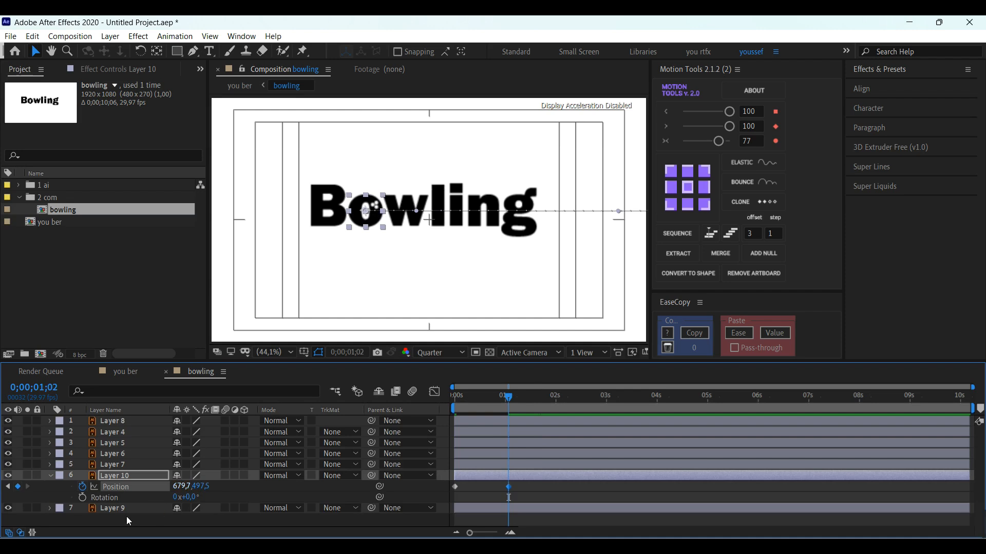
left_click(82, 497)
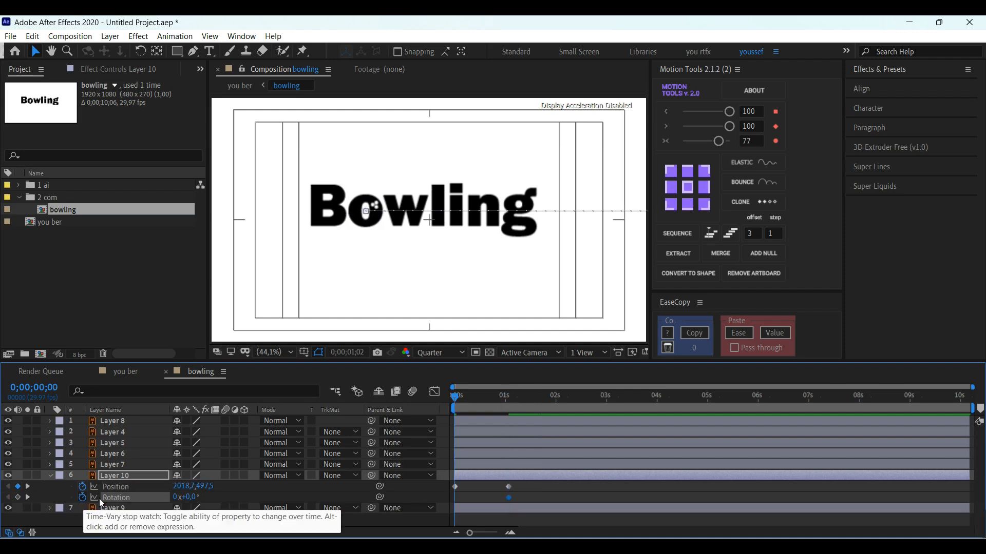
Step: Set the letter "o" rotation to -10 revolutions at 0;00;00;00 and preview the spin
key("j")
left_click_drag(196, 503, 146, 502)
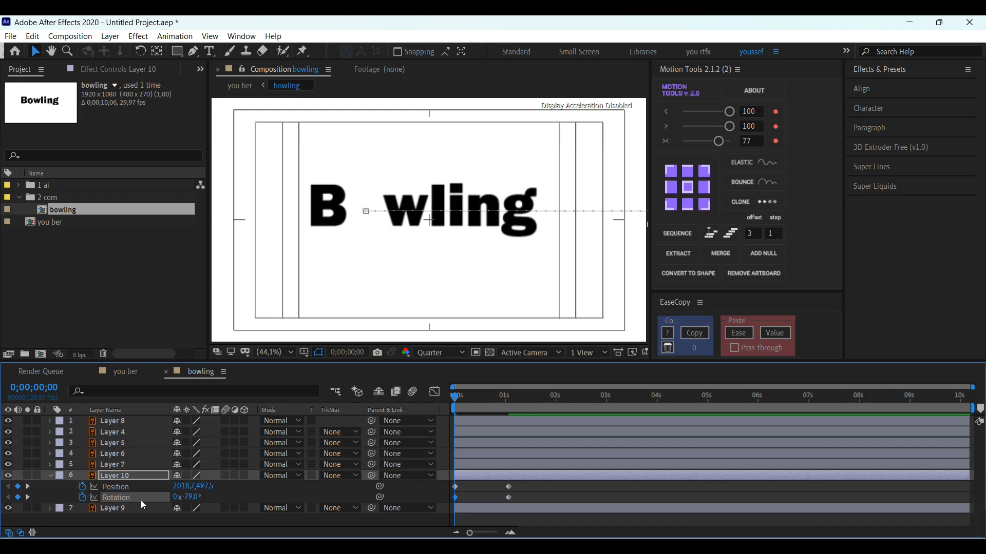
key("ctrl+z")
left_click(177, 498)
type("-")
key("Return")
key("space")
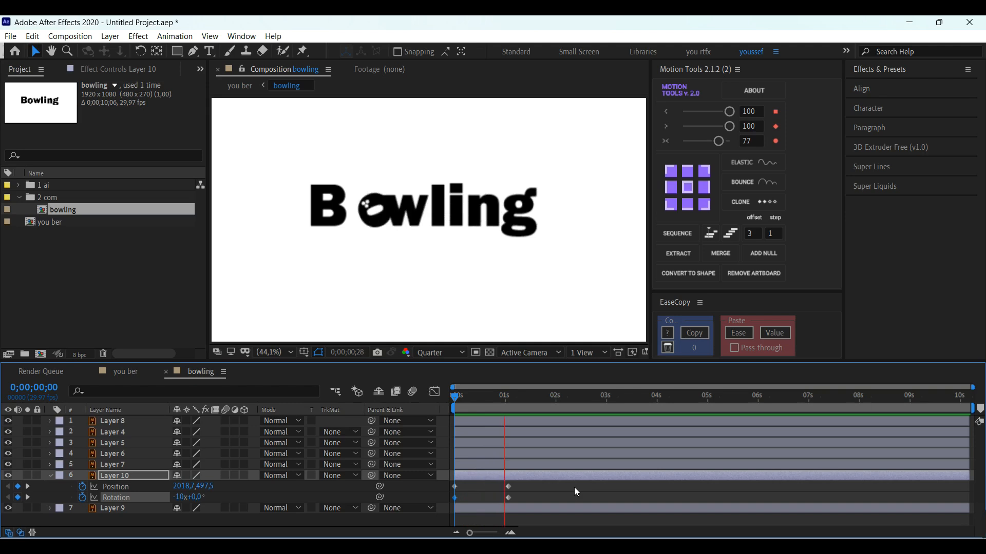
key("space")
Step: Set the letter "o" rotation at 0;00;00;00 to -8 revolutions and preview the roll
key("j")
left_click(180, 498)
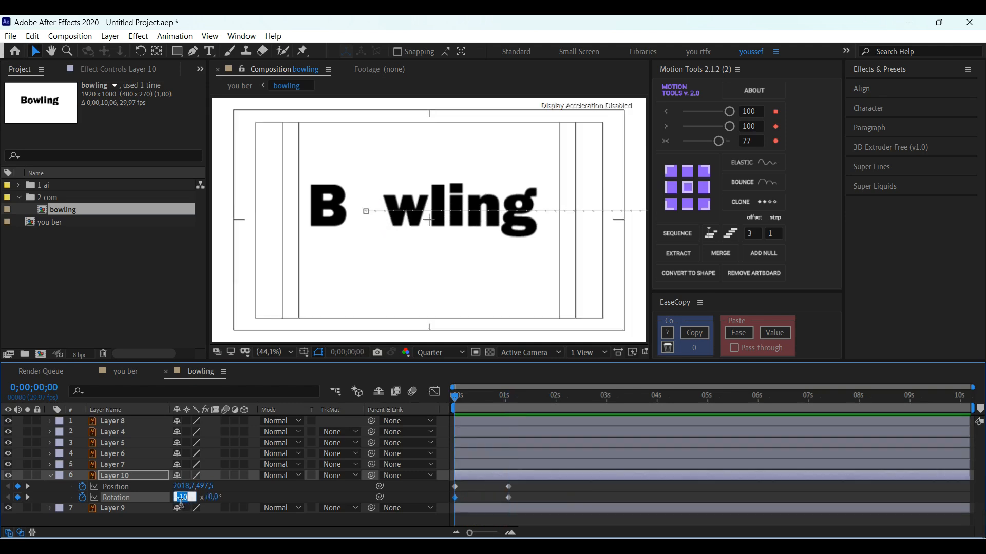
type("-8")
key("Return")
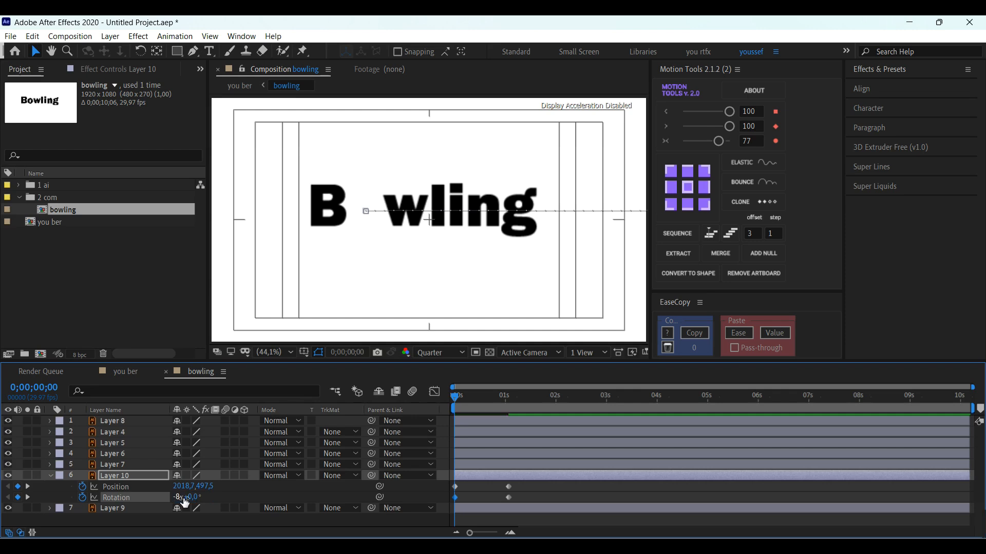
left_click(569, 497)
key("space")
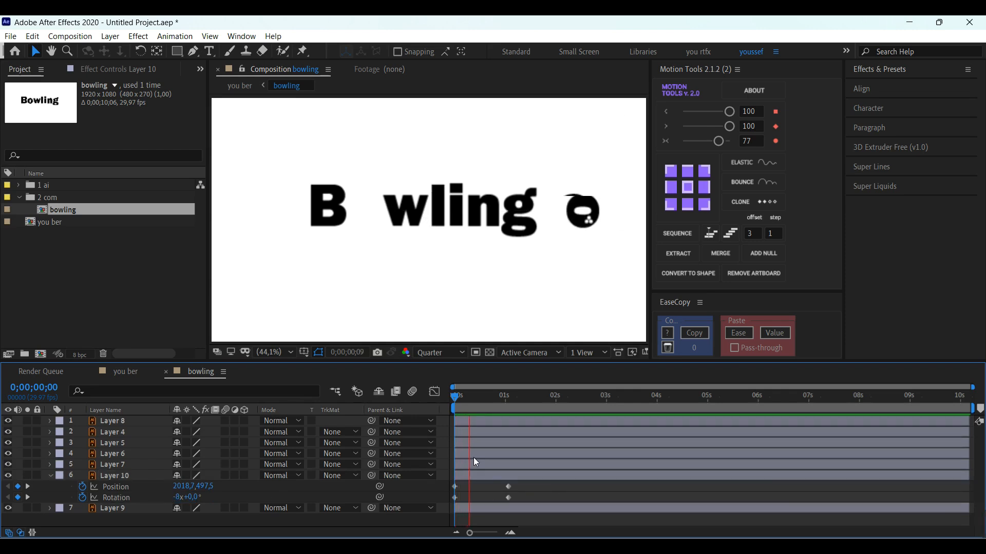
key("space")
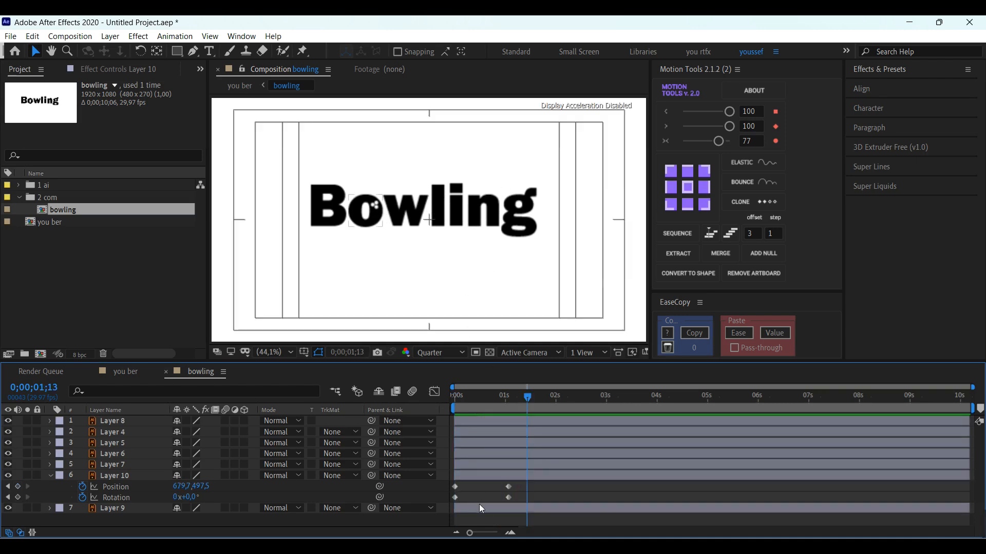
Step: Move the letter "o" past the "B" to X about 332.4 at 0;00;01;02, and back into its gap at X about 681.4 at 0;00;01;22
left_click(474, 476)
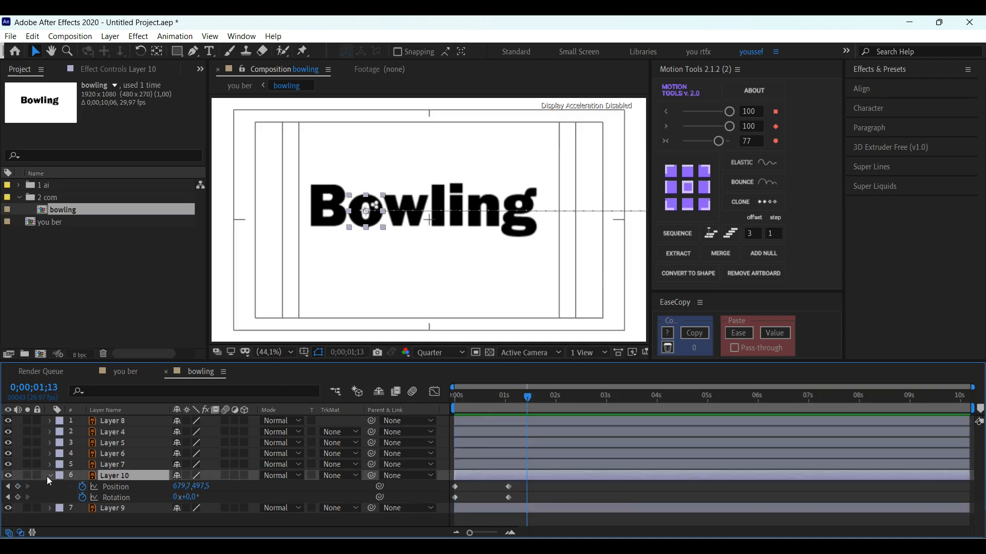
key("j")
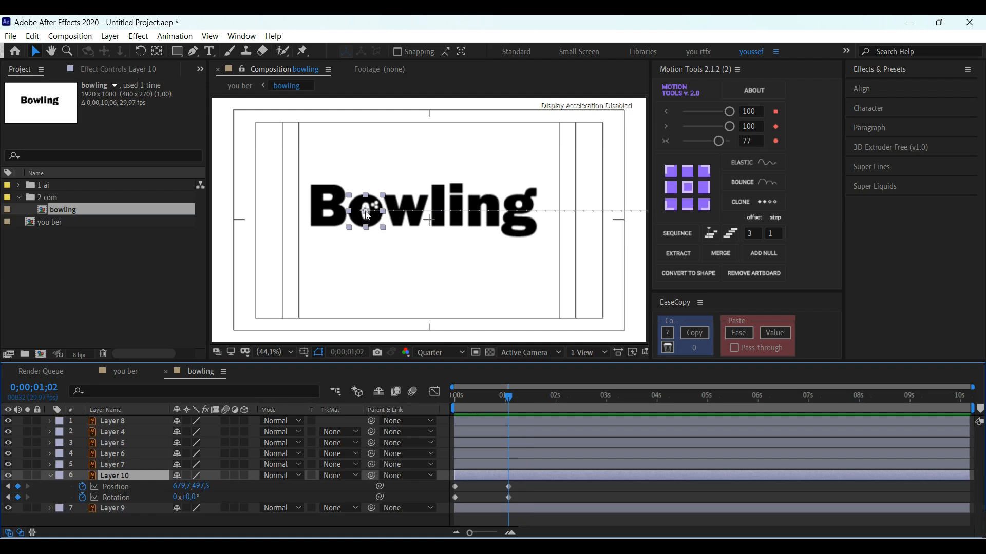
left_click_drag(352, 212, 276, 218)
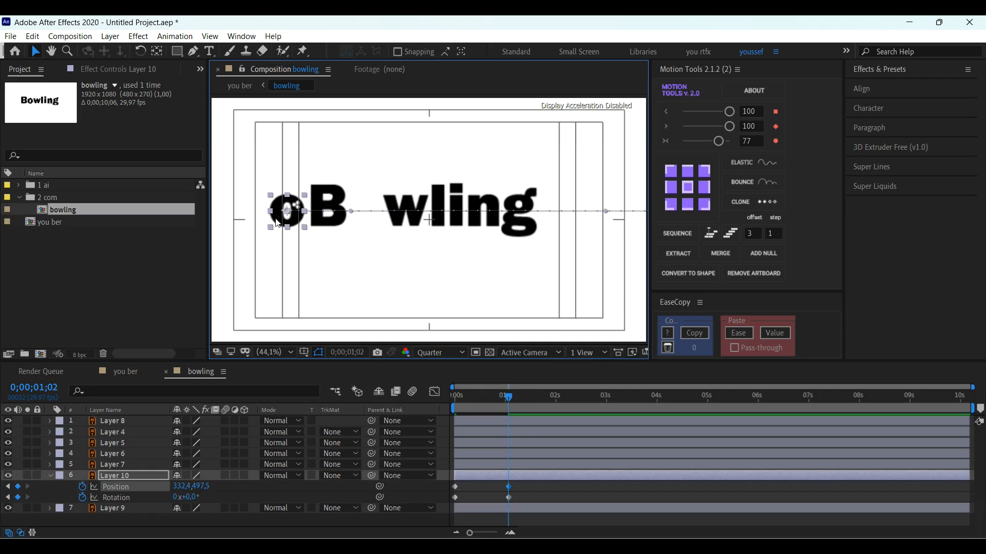
key("space")
left_click_drag(275, 209, 353, 211)
key("Right")
key("Right")
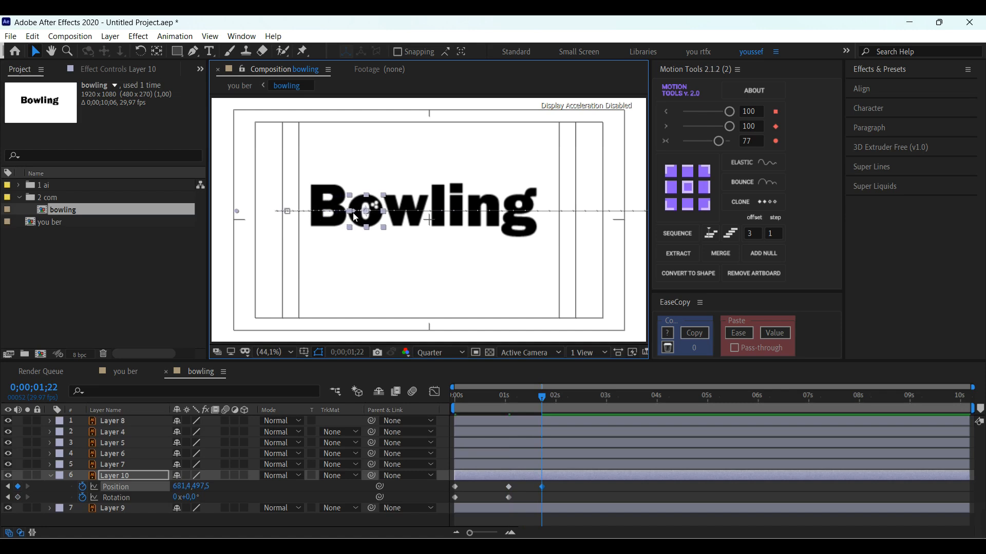
Step: Set the letter "o" rotation to 3 revolutions at 0;00;01;22 and preview the roll back into the word
left_click(176, 498)
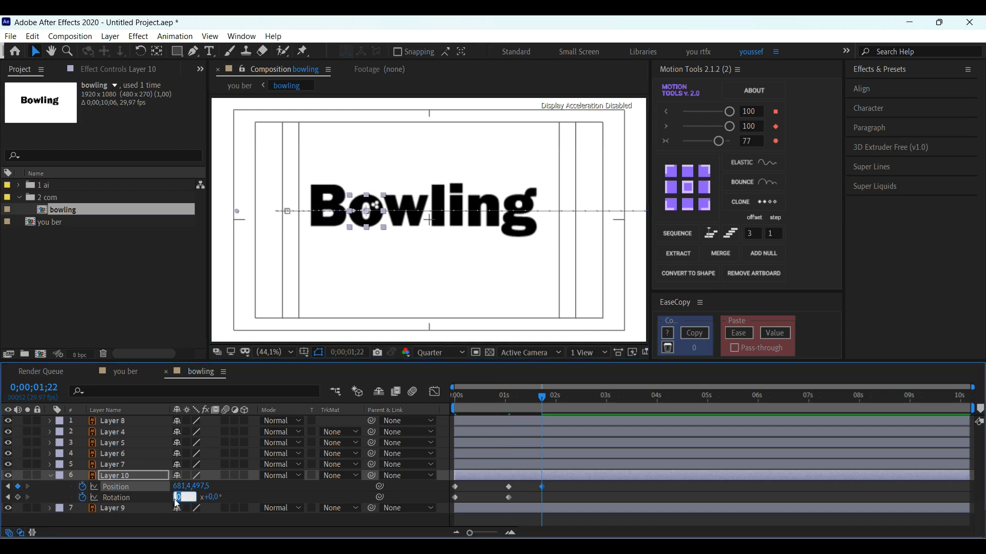
key("Return")
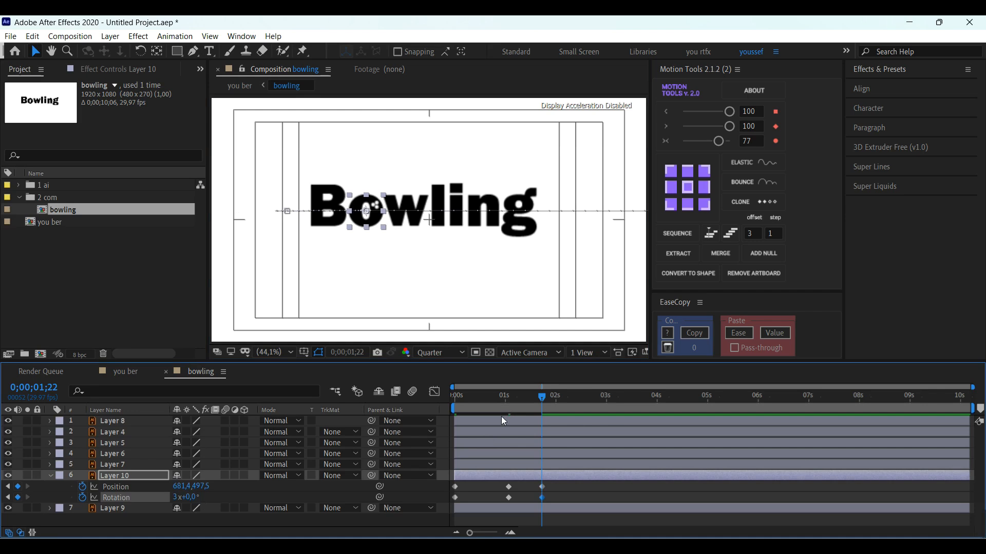
left_click_drag(481, 394, 424, 387)
key("space")
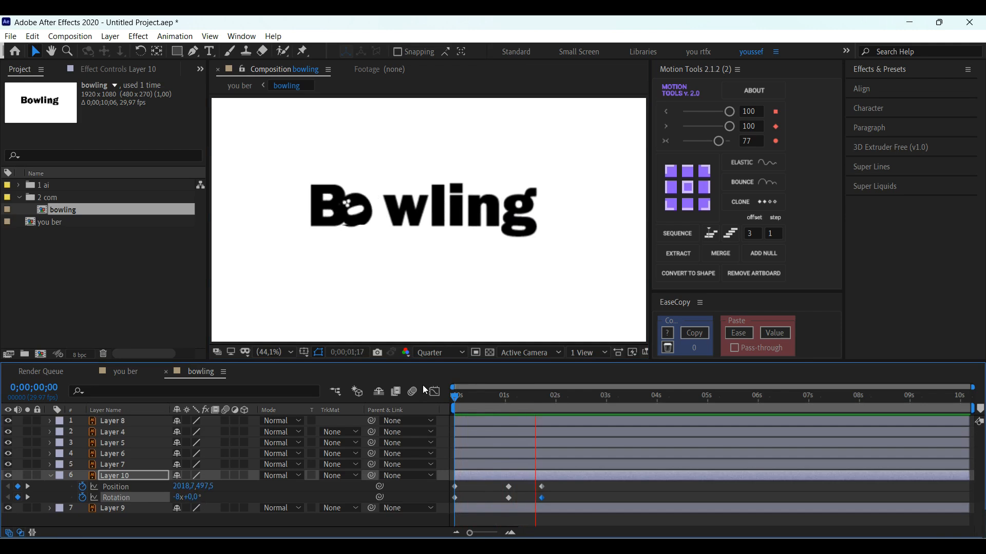
key("space")
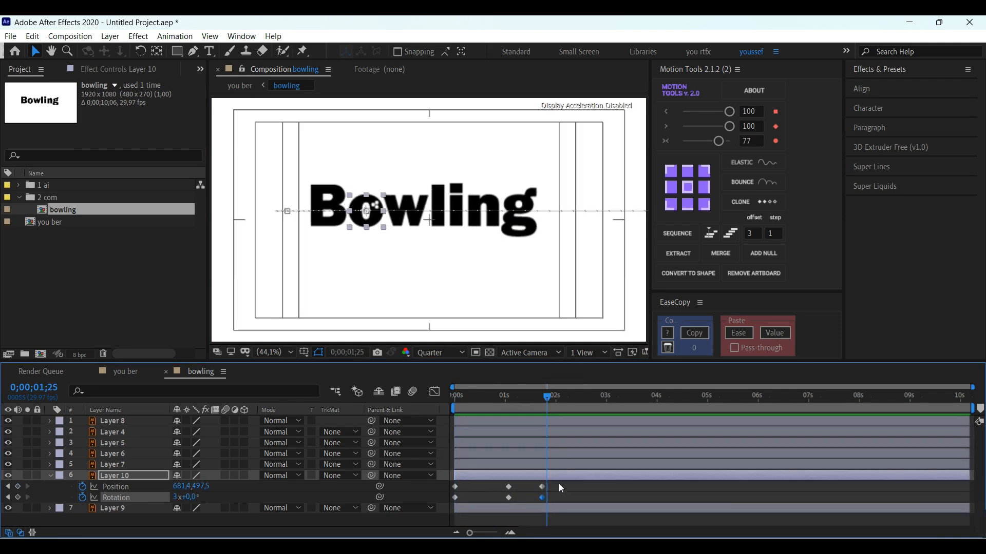
Step: Lock the letter "o" layer and set Position keyframes for all the other letters at 0;00;00;22
left_click(37, 475)
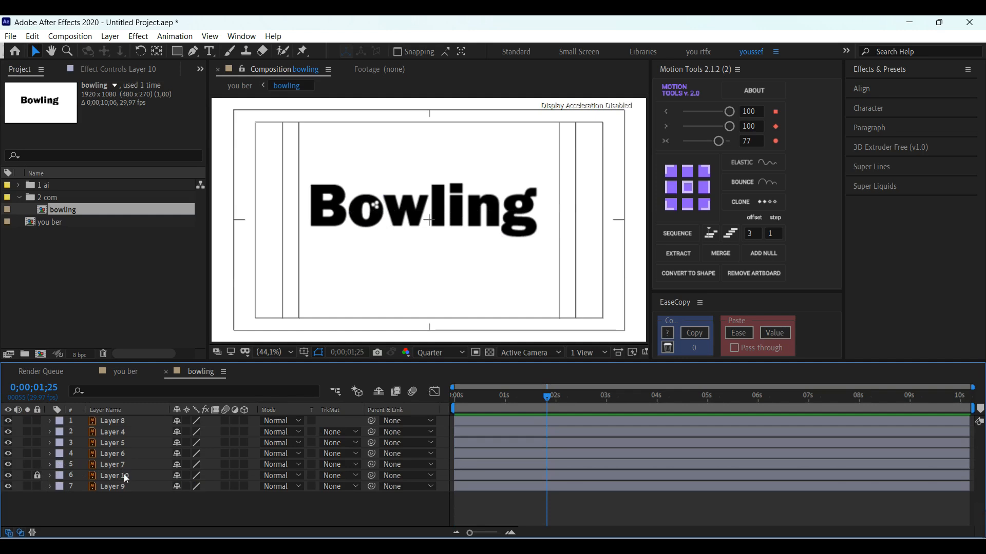
left_click_drag(295, 169, 572, 248)
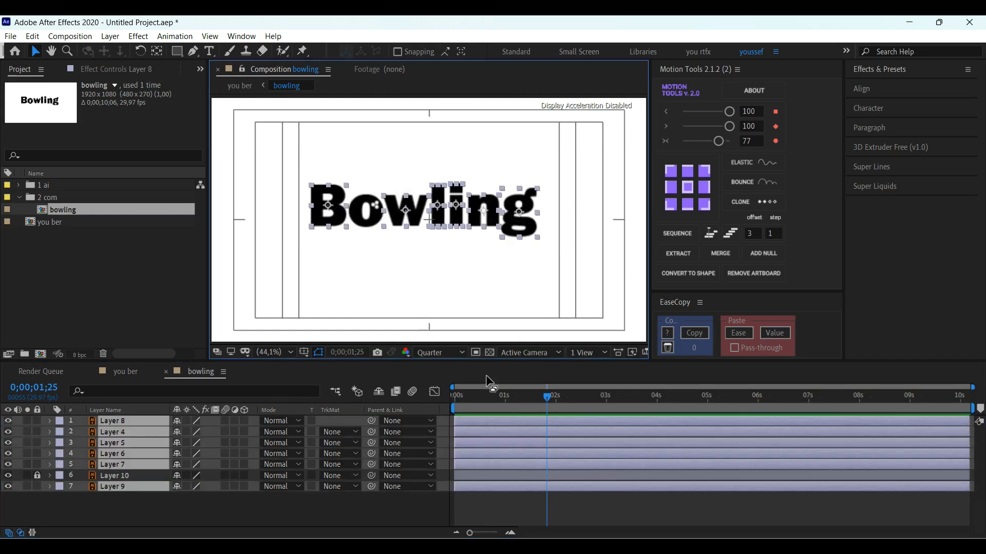
key("p")
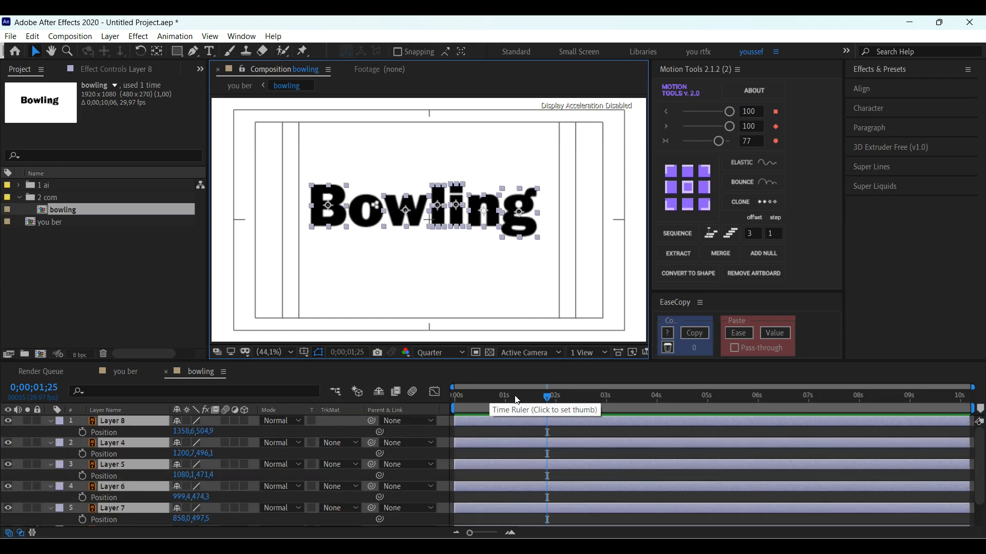
left_click_drag(504, 394, 492, 398)
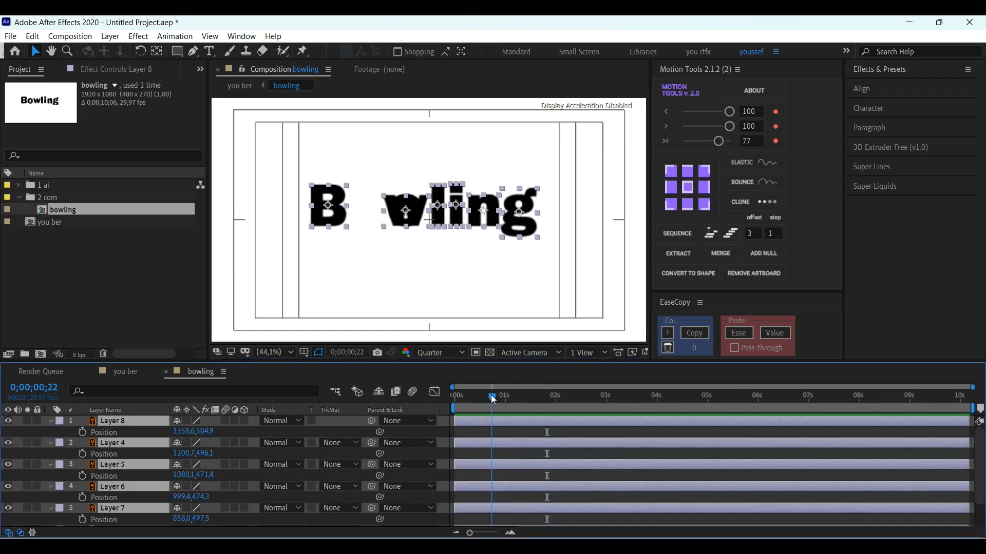
left_click(81, 432)
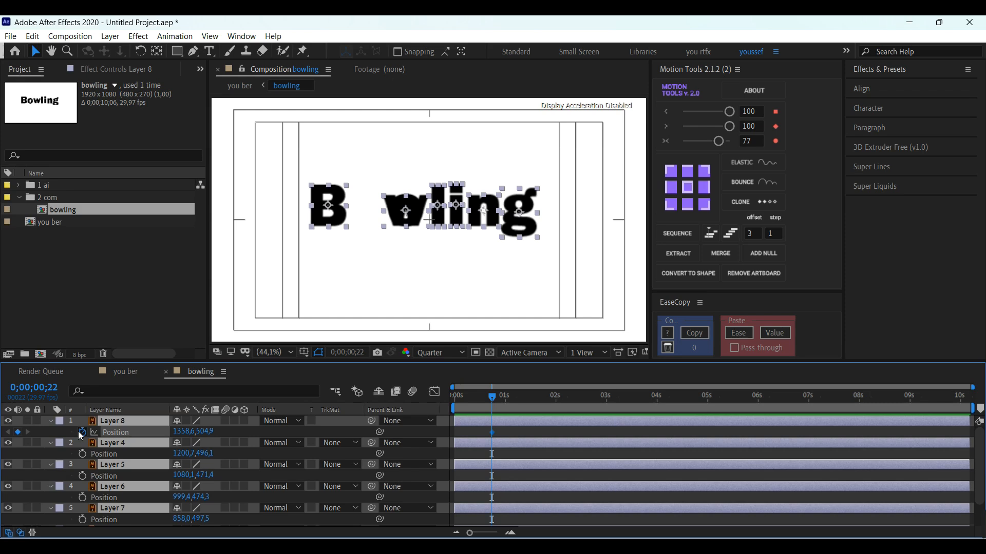
Step: At 0;00;00;00, move the six selected letters straight down by about 209 px
key("Home")
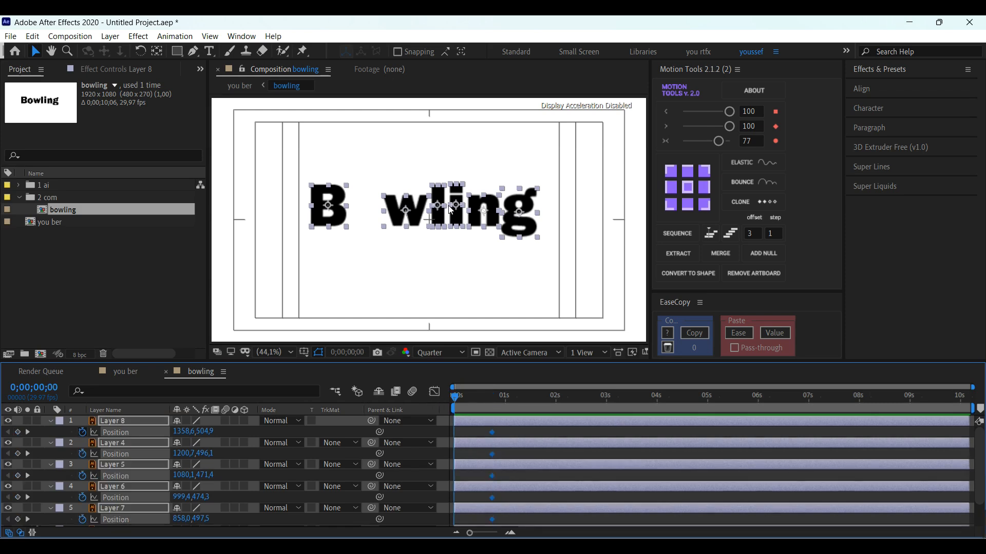
left_click_drag(459, 205, 455, 256)
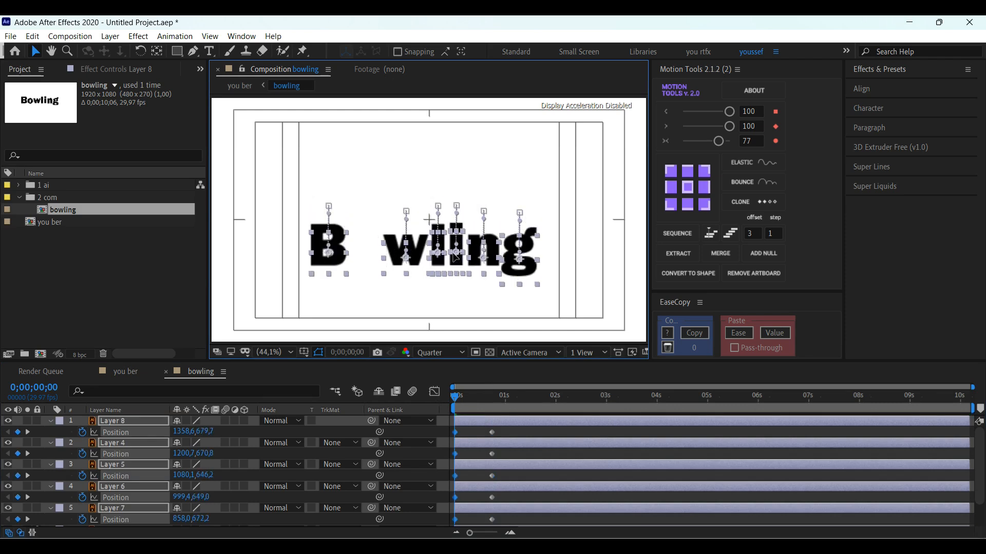
left_click(526, 429)
Step: Delay the "g" layer (Layer 8) to start about 6 frames in and the "n" layer (Layer 4) about 9 frames in
left_click_drag(460, 396, 472, 398)
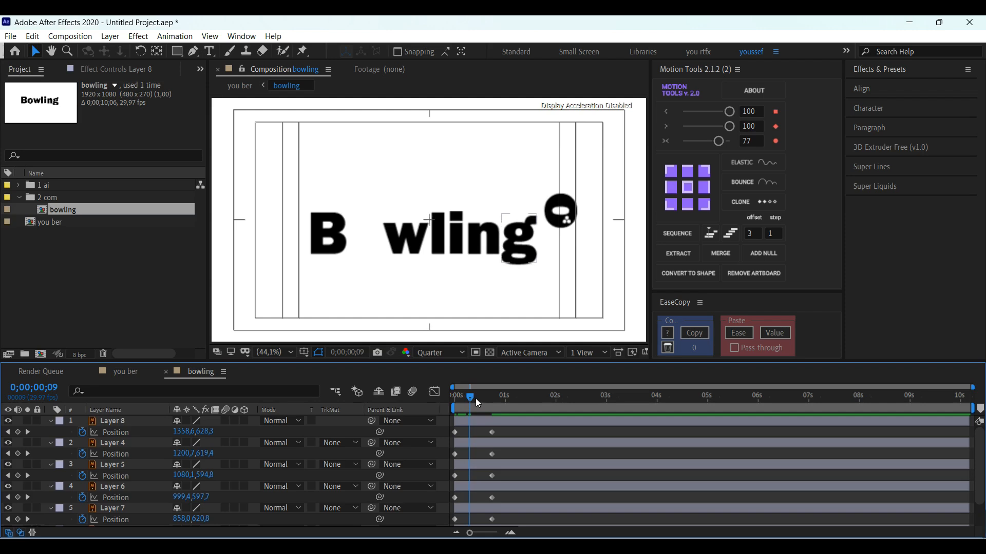
key("Page_Down")
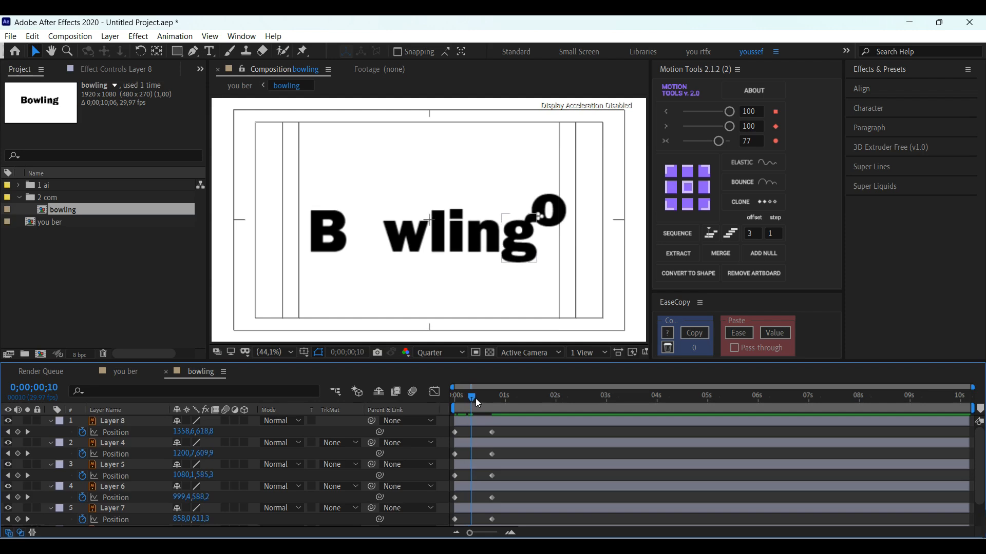
left_click(464, 423)
left_click_drag(467, 424, 479, 401)
key("space")
key("space")
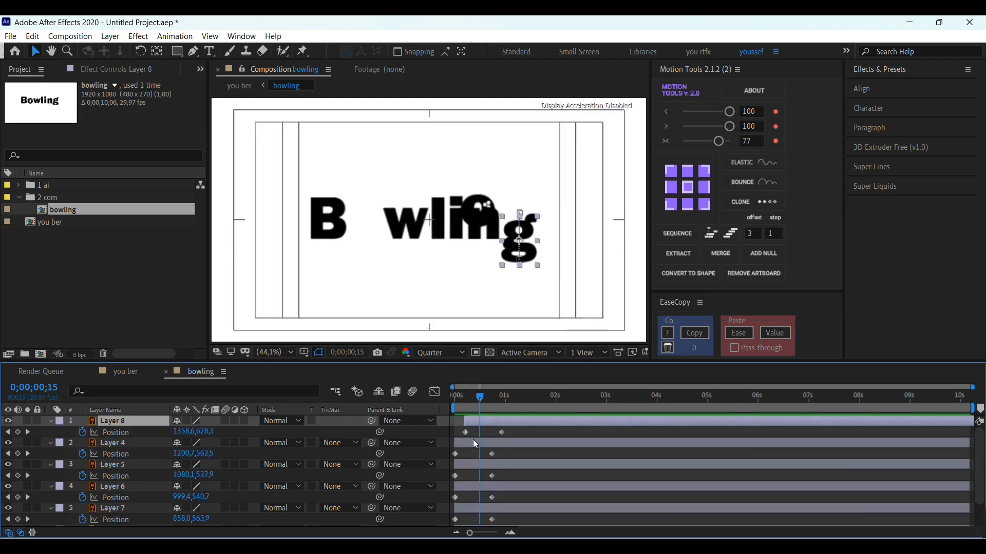
left_click_drag(472, 441, 487, 443)
left_click_drag(480, 402, 484, 402)
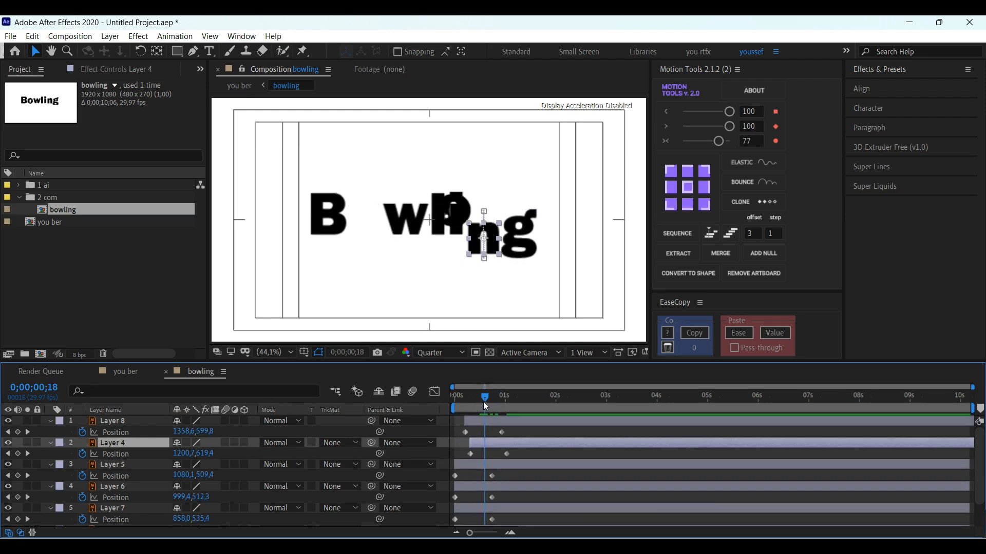
Step: Delay the "i", "l" and "w" layers (Layers 5, 6 and 7) to start about 18 frames in, matching the passing "o"
left_click_drag(467, 464, 507, 486)
left_click_drag(500, 398, 490, 399)
left_click_drag(497, 485, 500, 511)
left_click_drag(501, 397, 496, 396)
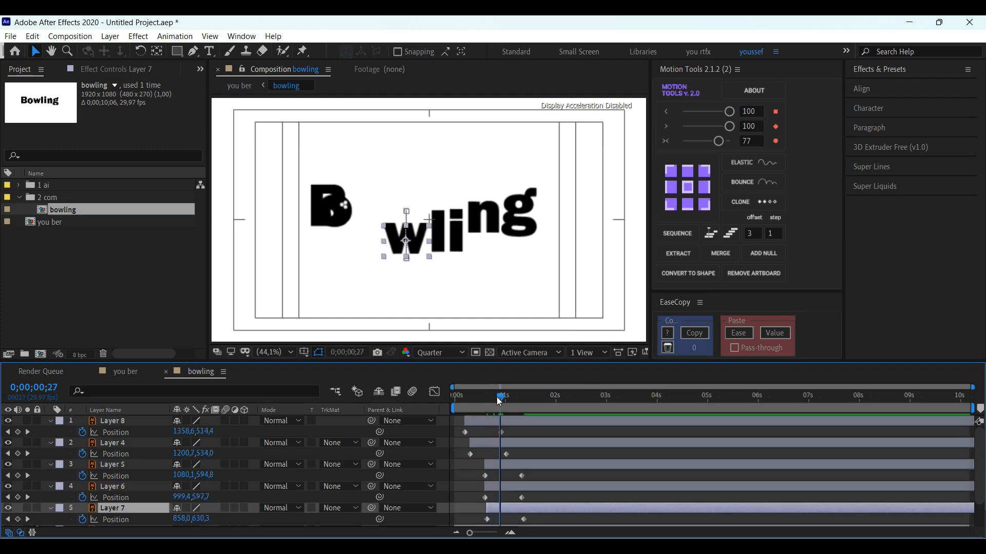
left_click_drag(492, 505, 494, 503)
mouse_move(496, 396)
left_mouse_down()
mouse_move(485, 395)
mouse_move(516, 400)
mouse_move(501, 394)
left_mouse_up()
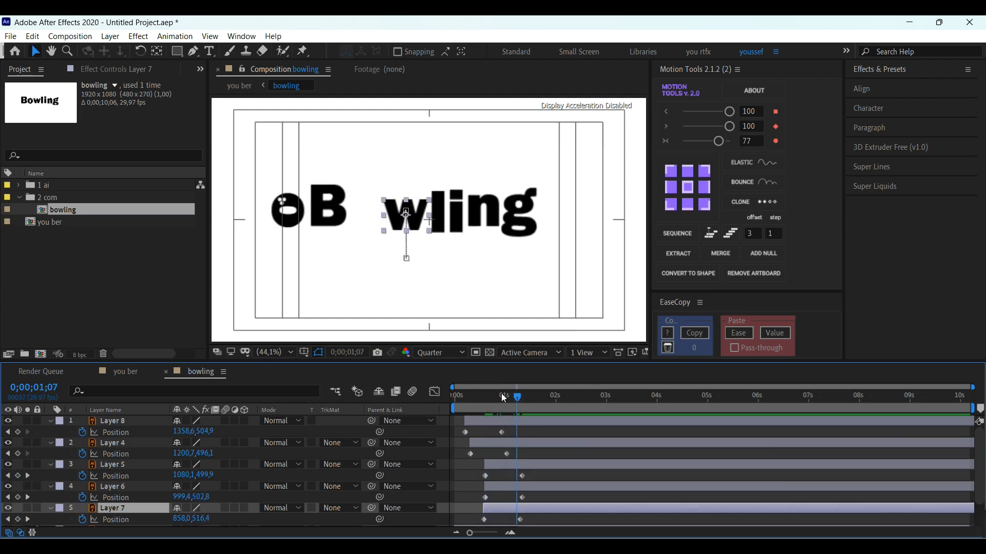
Step: Delay the "B" layer (Layer 9) to start about 25 frames in and preview the staggered letters
scroll(503, 510, "down", 2)
left_click(503, 510)
left_click_drag(505, 510, 507, 511)
left_click_drag(474, 396, 431, 398)
key("space")
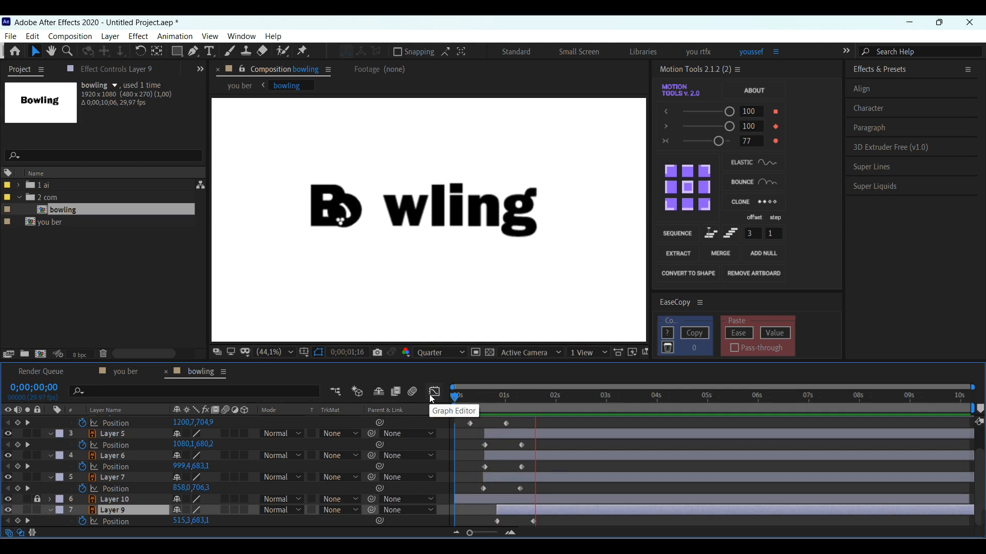
key("space")
Step: Ease all Position keyframes of the unlocked letters with Motion Tools, setting the second ease value to 89, and check the motion
left_click_drag(550, 522, 448, 395)
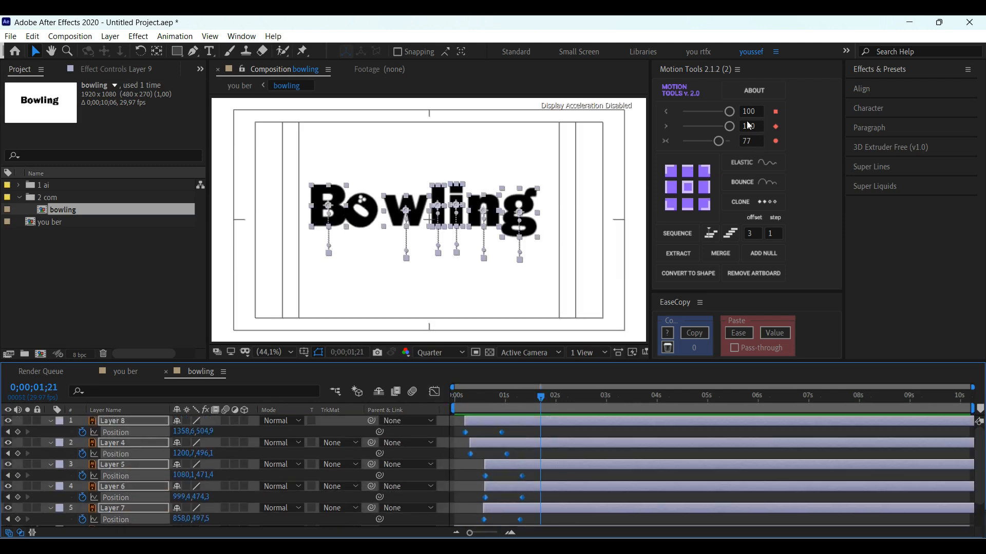
left_click_drag(729, 126, 724, 127)
left_click(561, 442)
left_click_drag(541, 397, 499, 397)
left_click(457, 444)
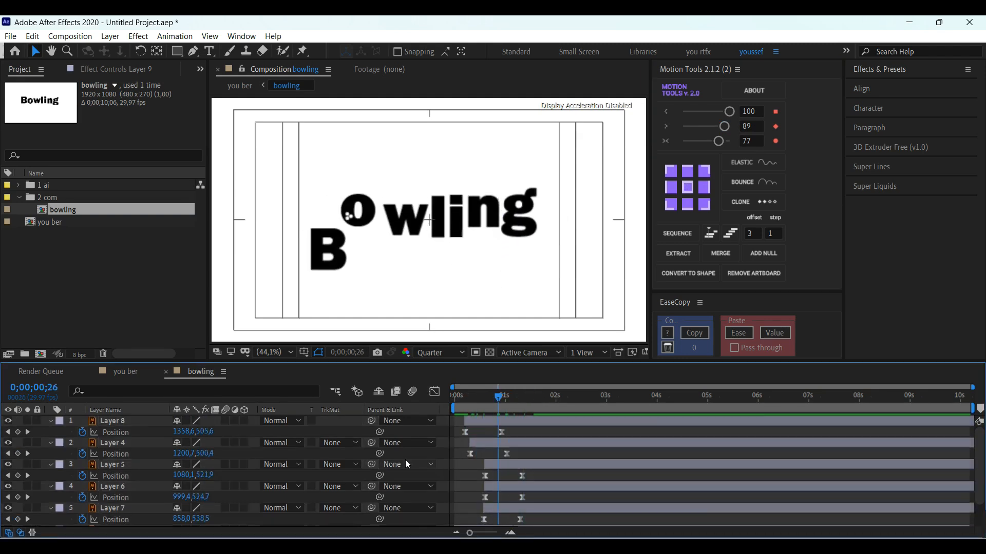
Step: Pre-compose all the unlocked letter layers as Pre-comp 1, moving all attributes into the new composition
key("ctrl+a")
key("ctrl+shift+c")
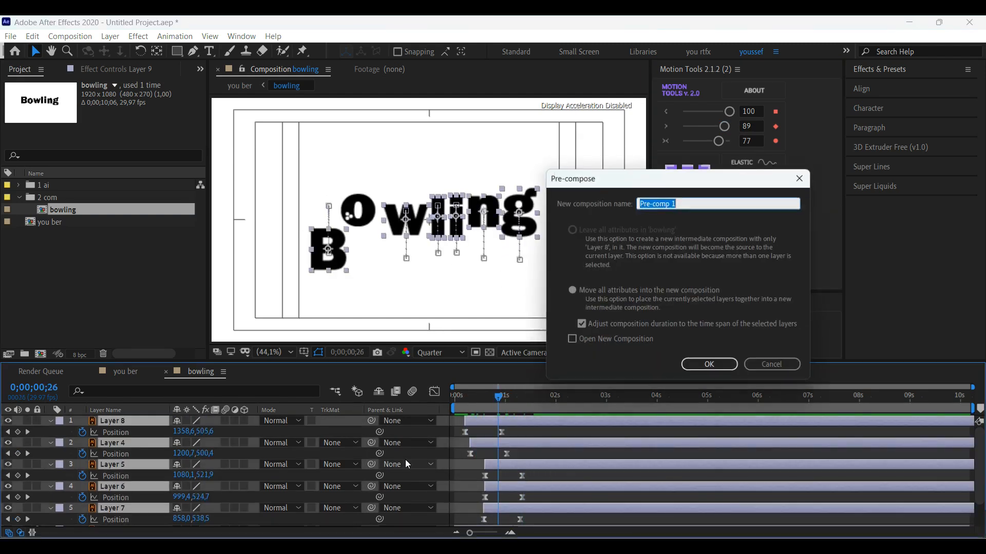
key("Return")
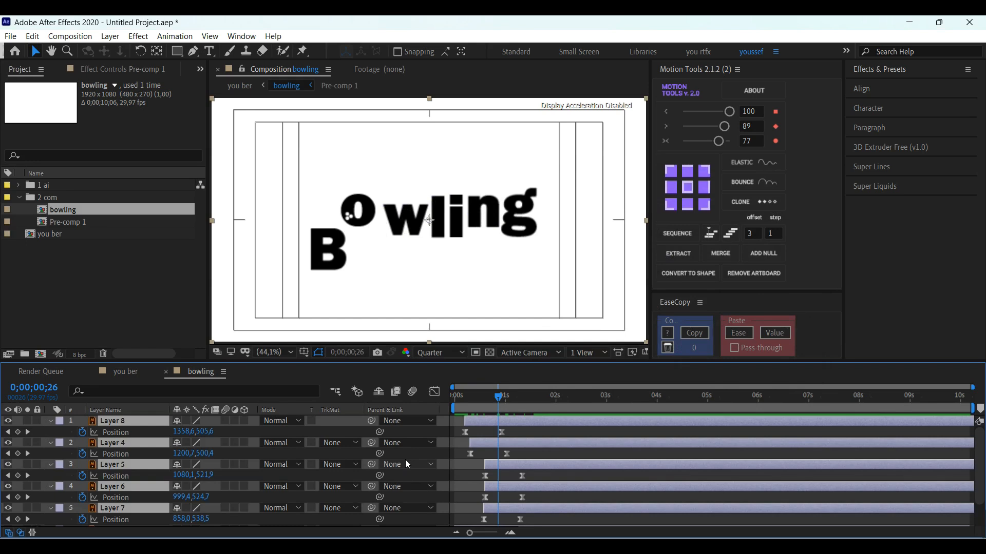
Step: Draw a rectangular mask tightly around the Bowling wordmark on Pre-comp 1 and preview the masked letters rising
left_click_drag(474, 396, 479, 420)
key("space")
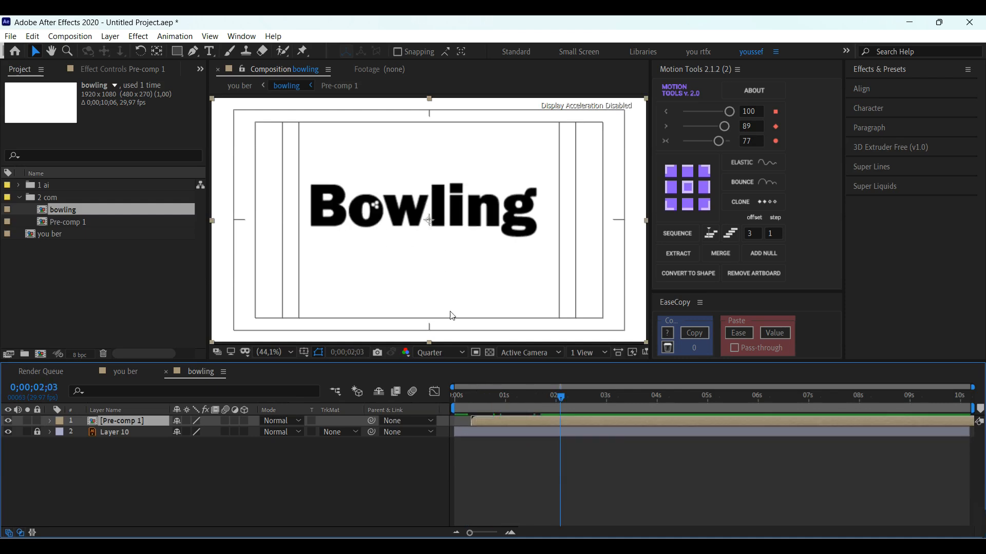
left_click(178, 53)
left_click_drag(300, 178, 545, 239)
left_click(455, 394)
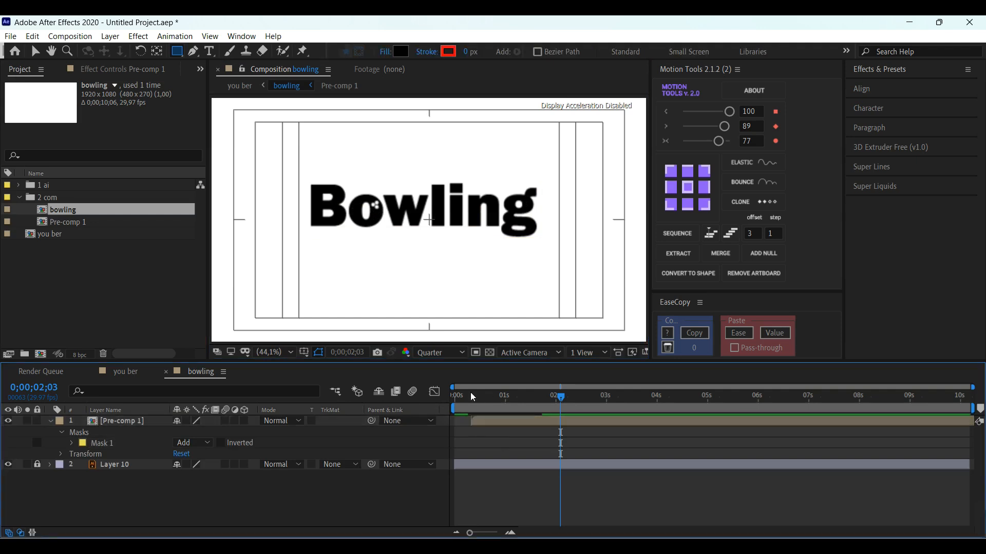
key("space")
key("space")
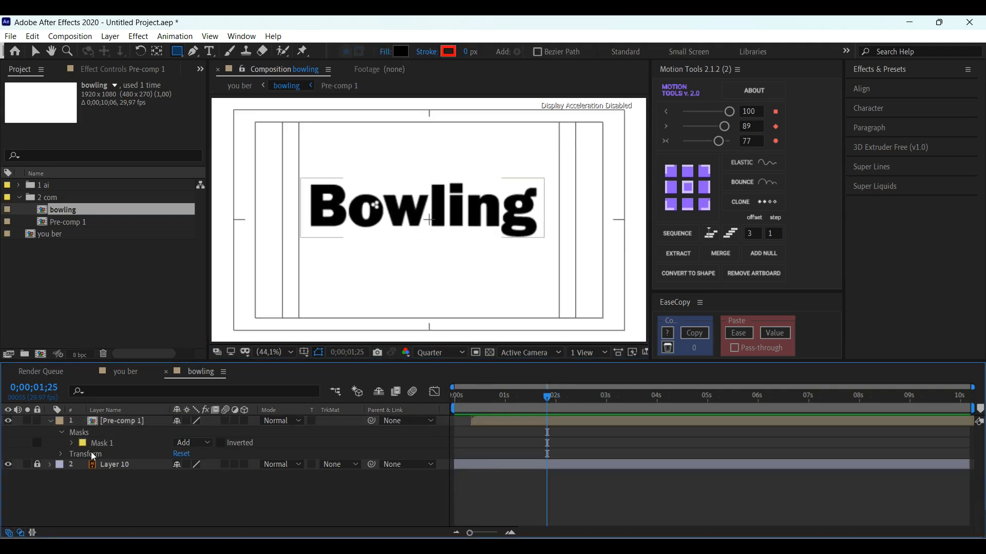
Step: Reveal Layer 10's Position and Rotation keyframes, end the work area at 0;00;01;27 just past them, and preview the animation
left_click(134, 466)
key("y")
key("u")
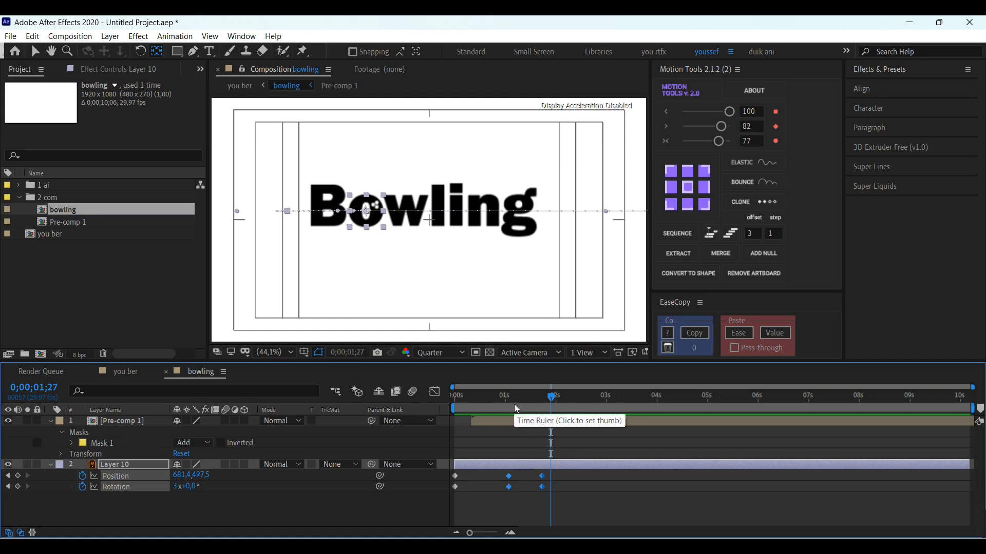
key("n")
key("space")
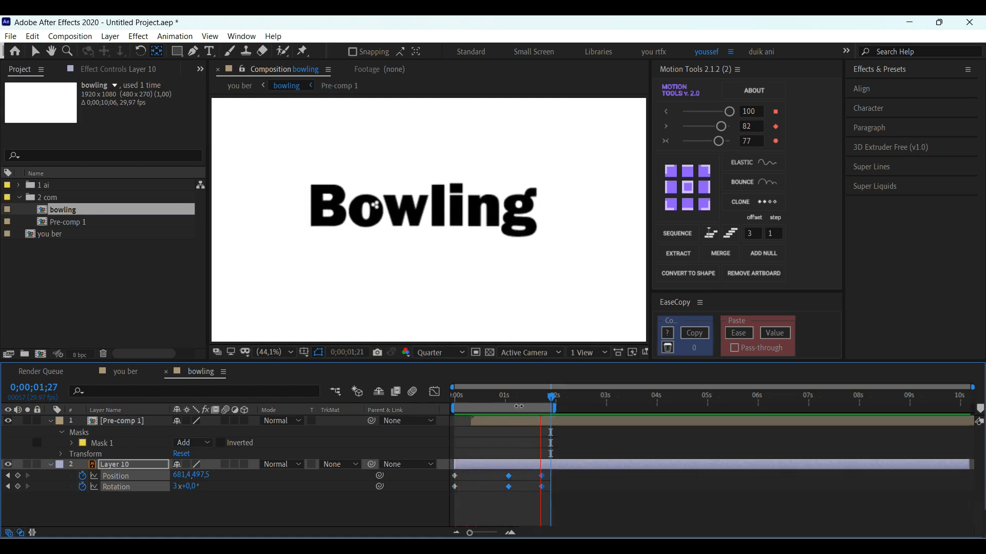
key("space")
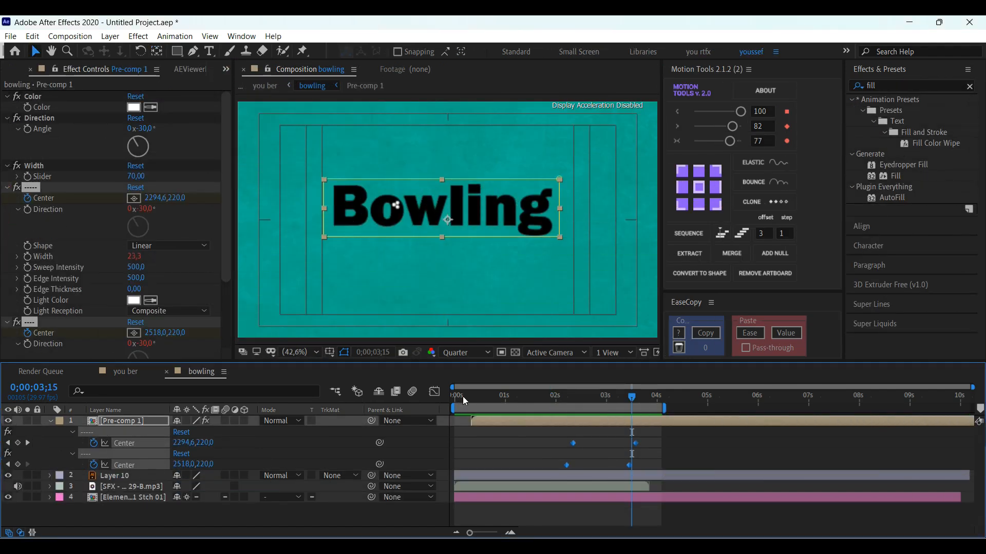
Step: Play the finished composition from the first frame to review the rolling "o", rising letters and light sweep on the teal background
left_click_drag(463, 396, 456, 394)
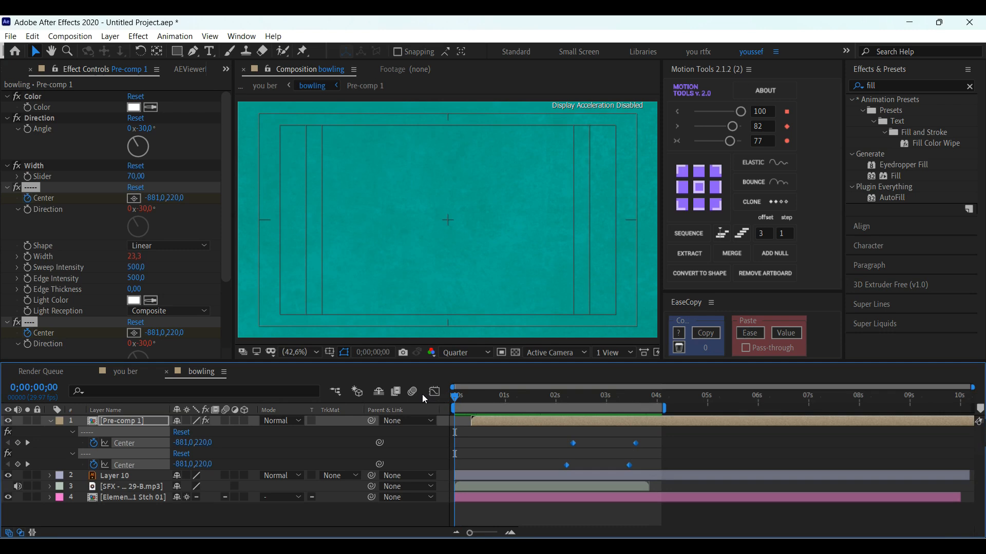
key("space")
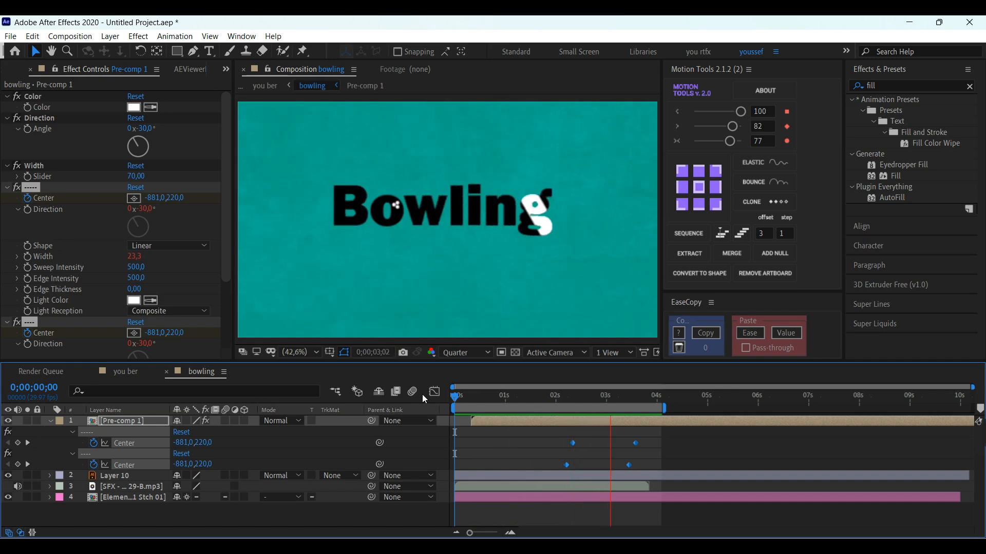
key("space")
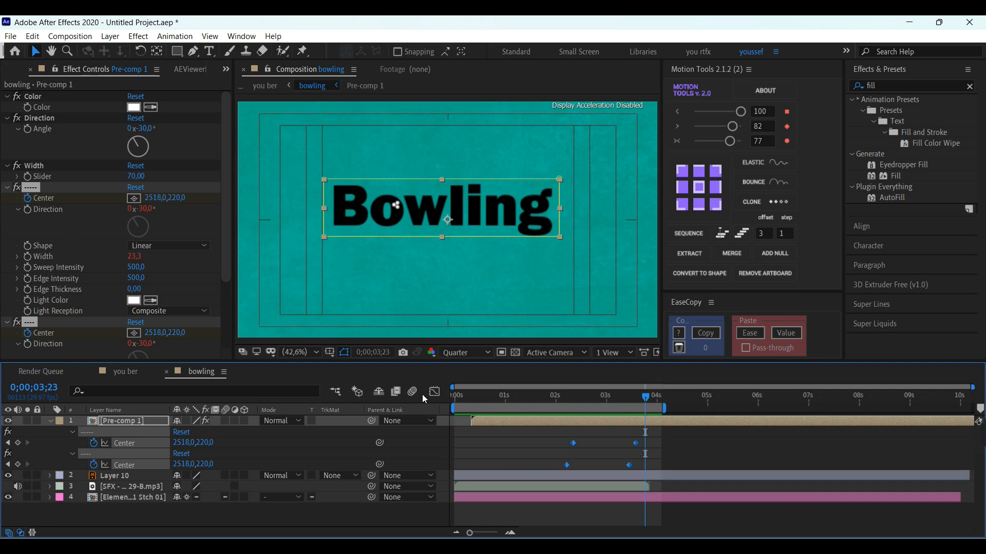